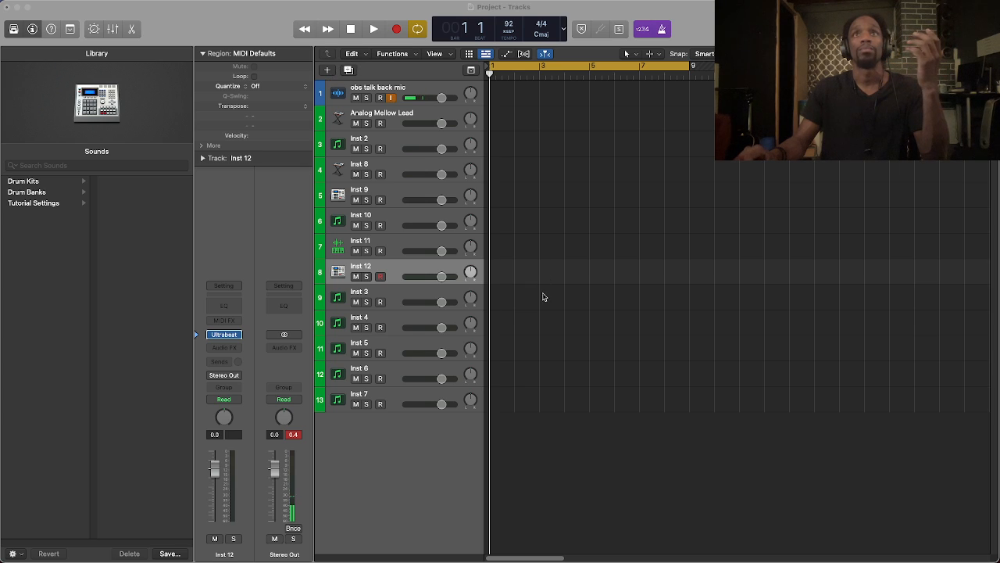
Step: Create an empty MIDI region at bar 1 on the Inst 12 track and open it in the Piano Roll
{"action": "right_click", "coordinate": [496, 279]}
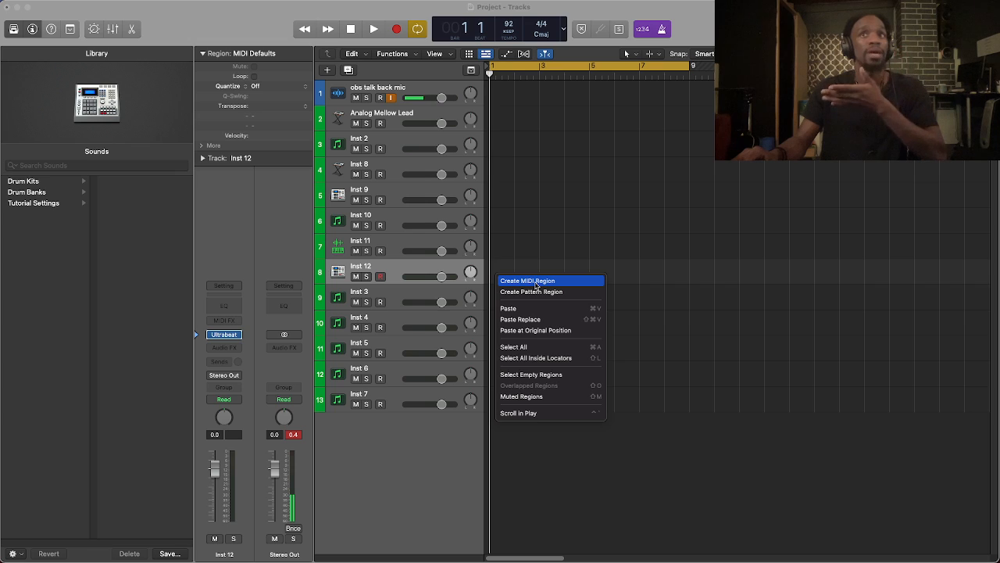
{"action": "left_click", "coordinate": [528, 281]}
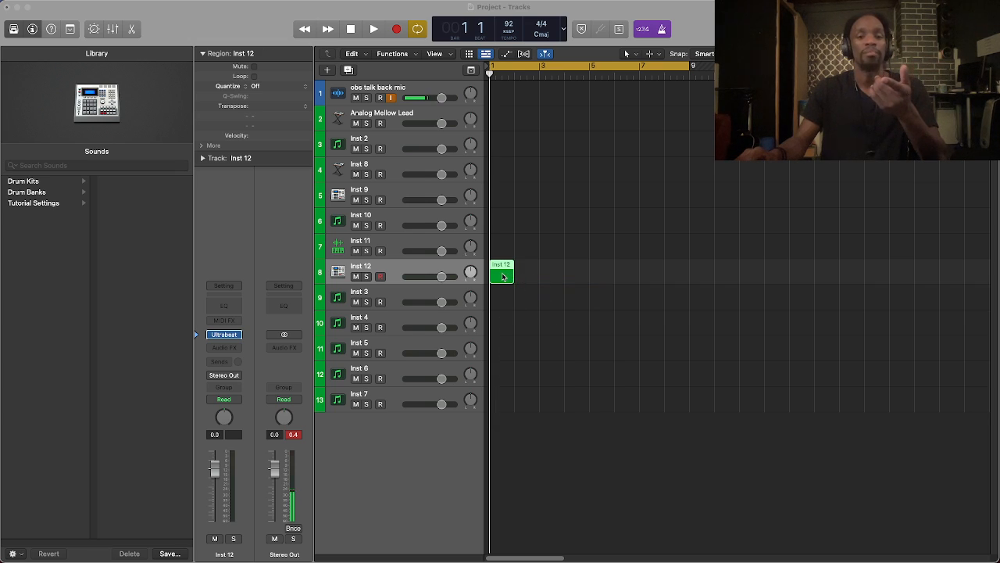
{"action": "double_click", "coordinate": [502, 276]}
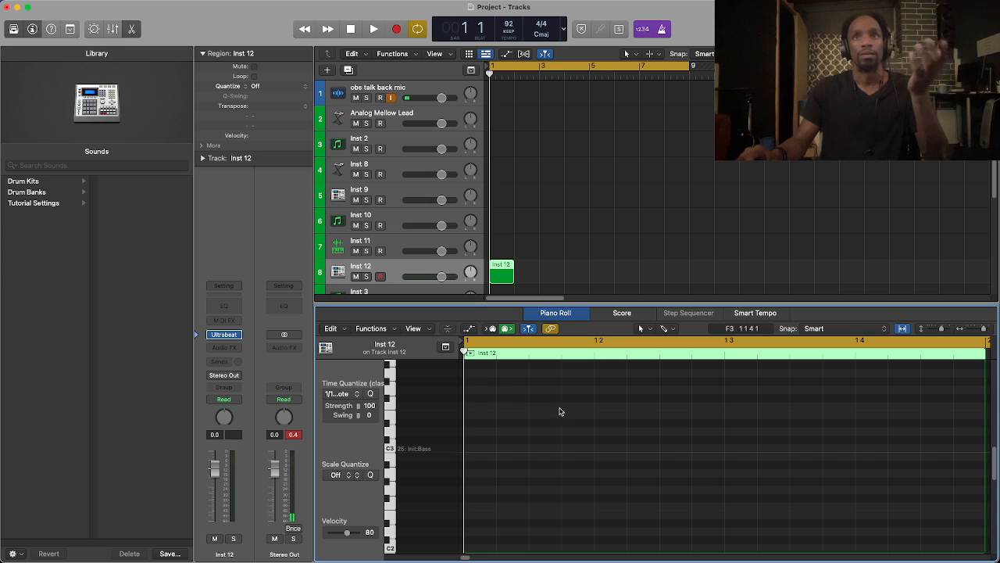
Step: Create a C3 note at the very start of the region and play it back
{"action": "scroll", "coordinate": [671, 444], "scroll_direction": "down", "scroll_amount": 10}
{"action": "scroll", "coordinate": [670, 436], "scroll_direction": "up", "scroll_amount": 15}
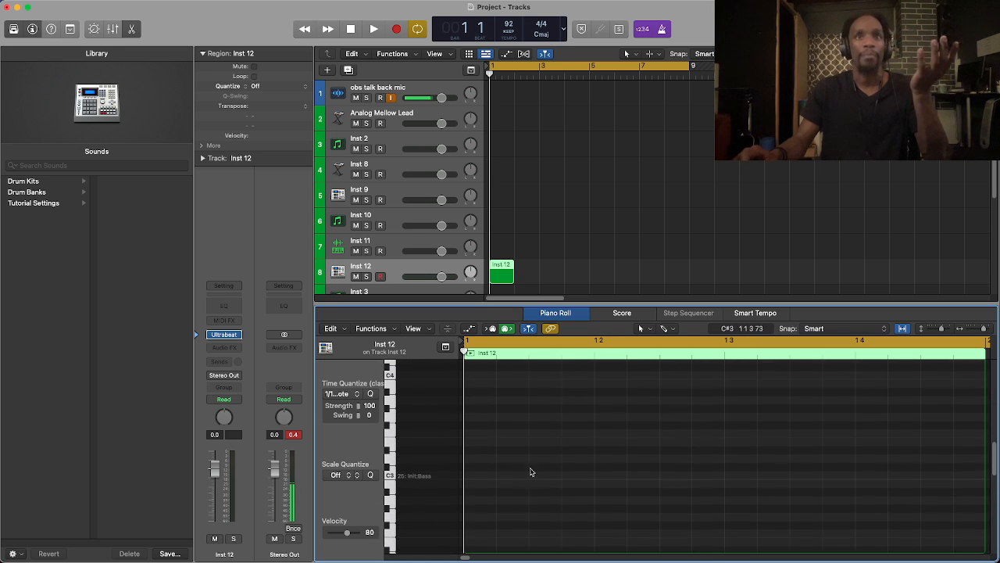
{"action": "scroll", "coordinate": [445, 475], "scroll_direction": "down", "scroll_amount": 3}
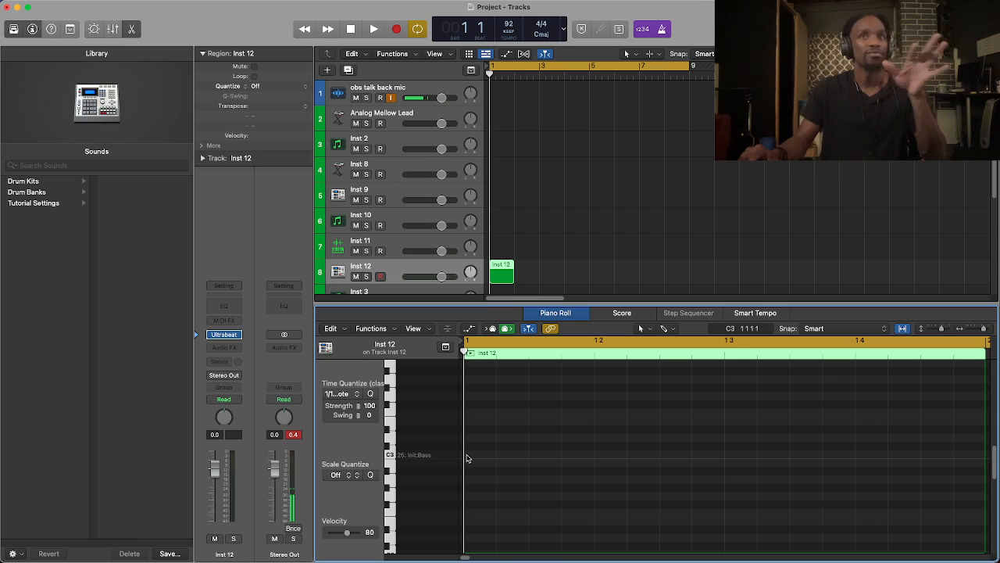
{"action": "right_click", "coordinate": [466, 457]}
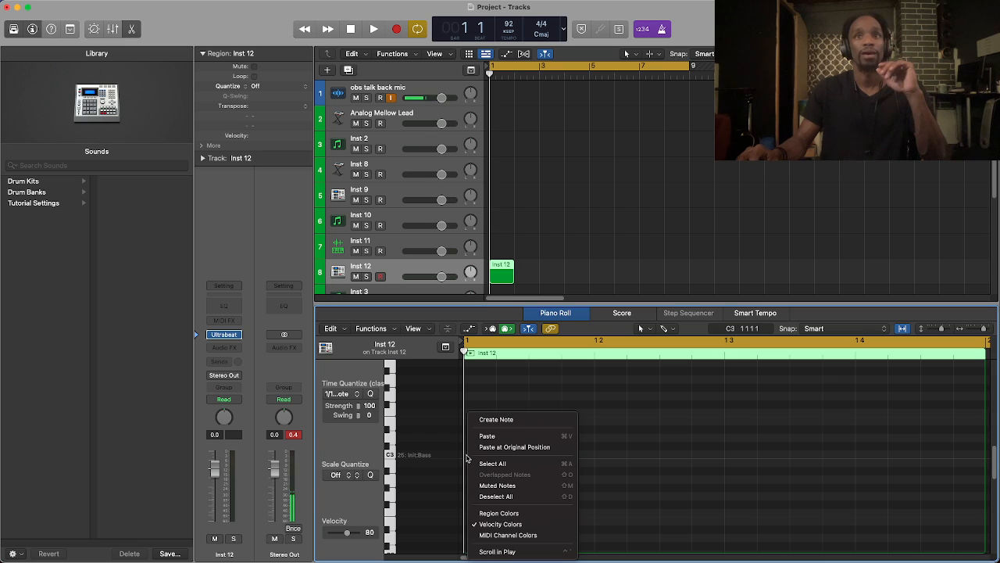
{"action": "left_click", "coordinate": [508, 420]}
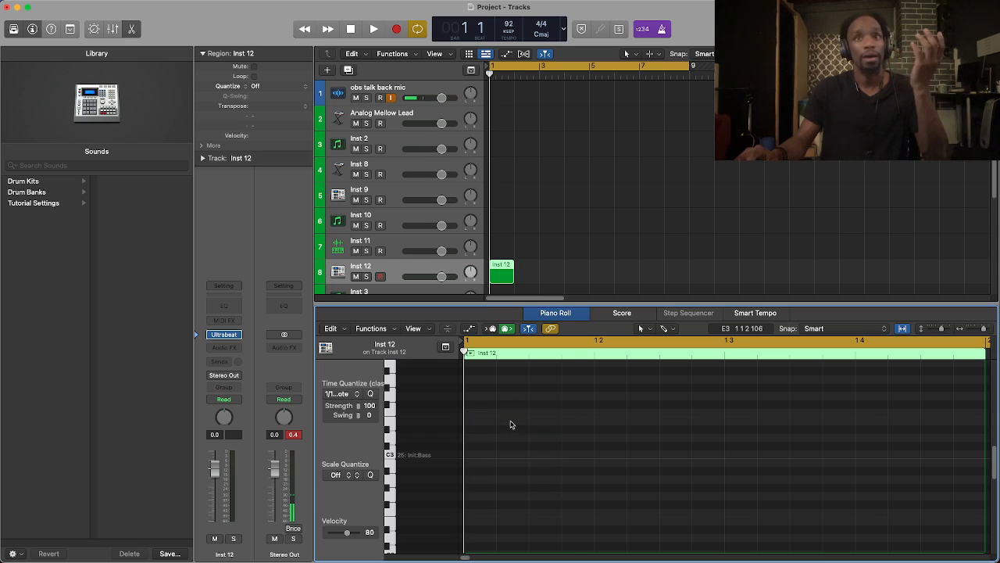
{"action": "right_click", "coordinate": [469, 456]}
{"action": "left_click", "coordinate": [493, 420]}
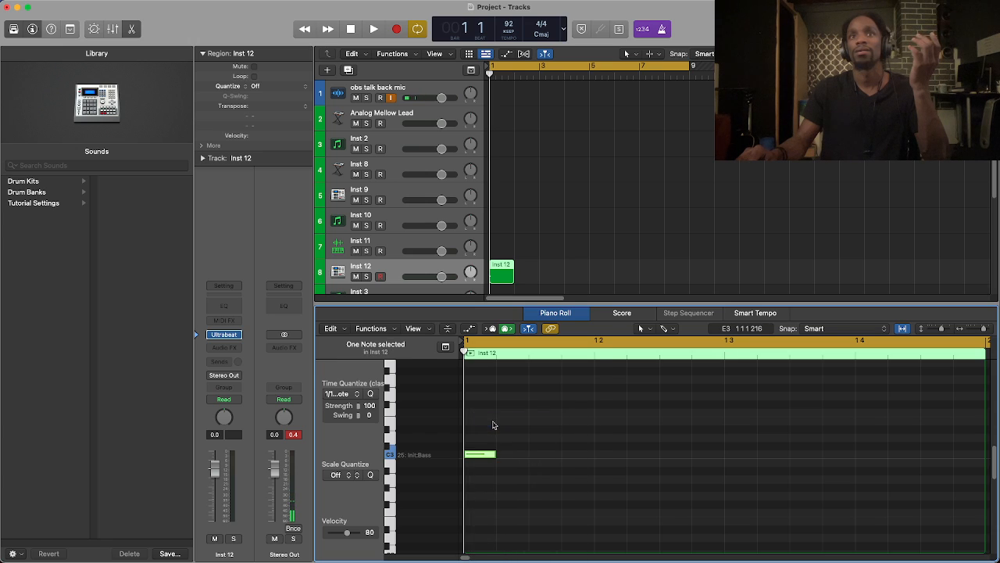
{"action": "key", "text": "space"}
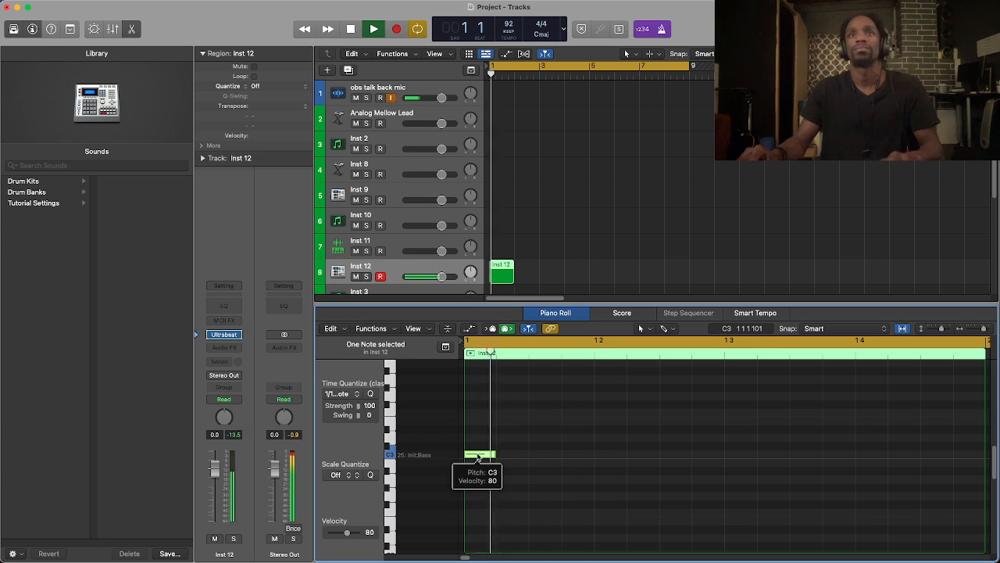
{"action": "key", "text": "space"}
Step: Copy the C3 note to E3 on the last sixteenth of beat 1 and to F3 on the second sixteenth of beat 2
{"action": "left_click", "coordinate": [477, 456]}
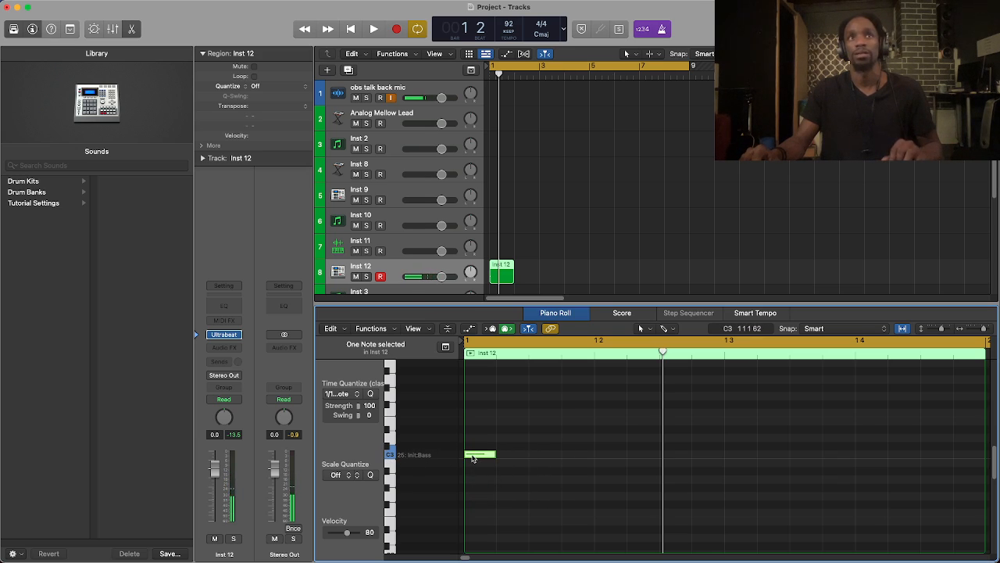
{"action": "left_click", "coordinate": [472, 459]}
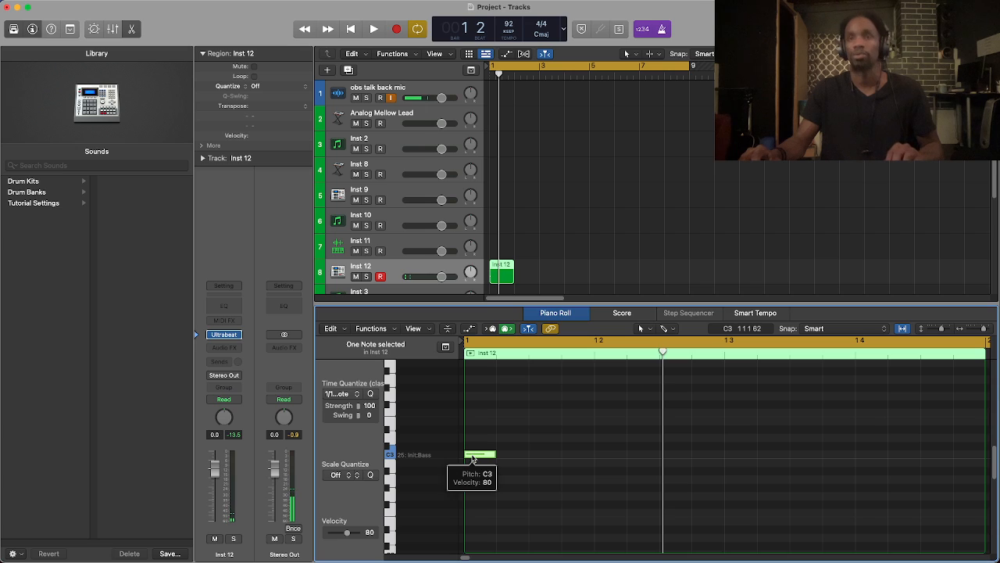
{"action": "left_click_drag", "start_coordinate": [472, 458], "coordinate": [639, 415]}
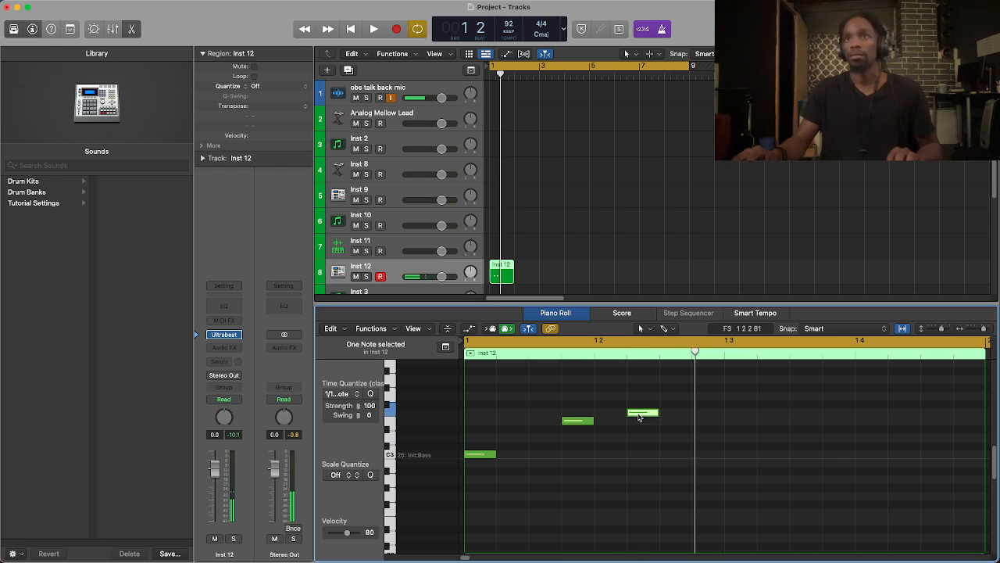
{"action": "key", "text": "space"}
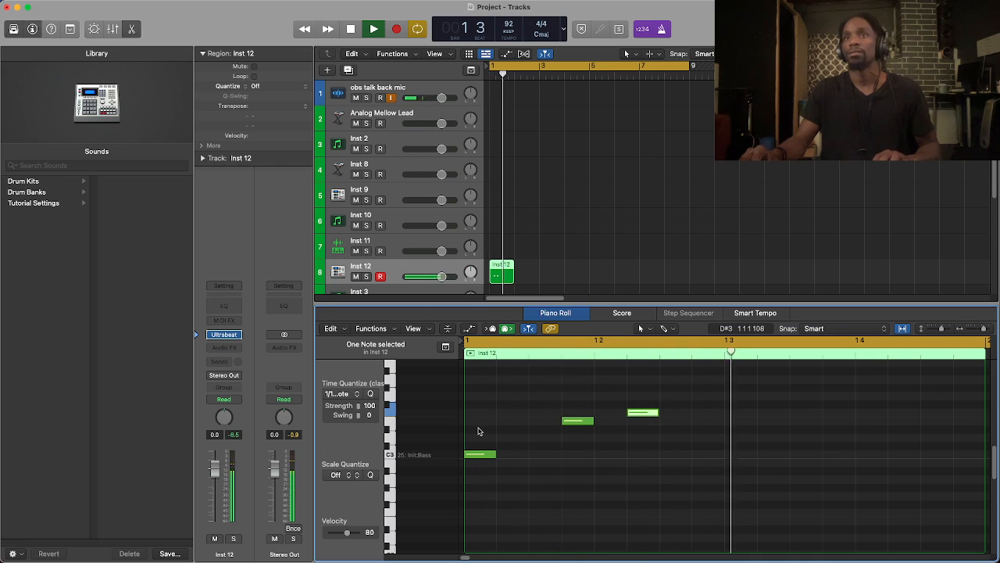
{"action": "key", "text": "space"}
Step: Move the F3 note one sixteenth later to position 1 2 3 and play the pattern from the start
{"action": "left_click_drag", "start_coordinate": [645, 415], "coordinate": [678, 416]}
{"action": "key", "text": "Return"}
{"action": "key", "text": "space"}
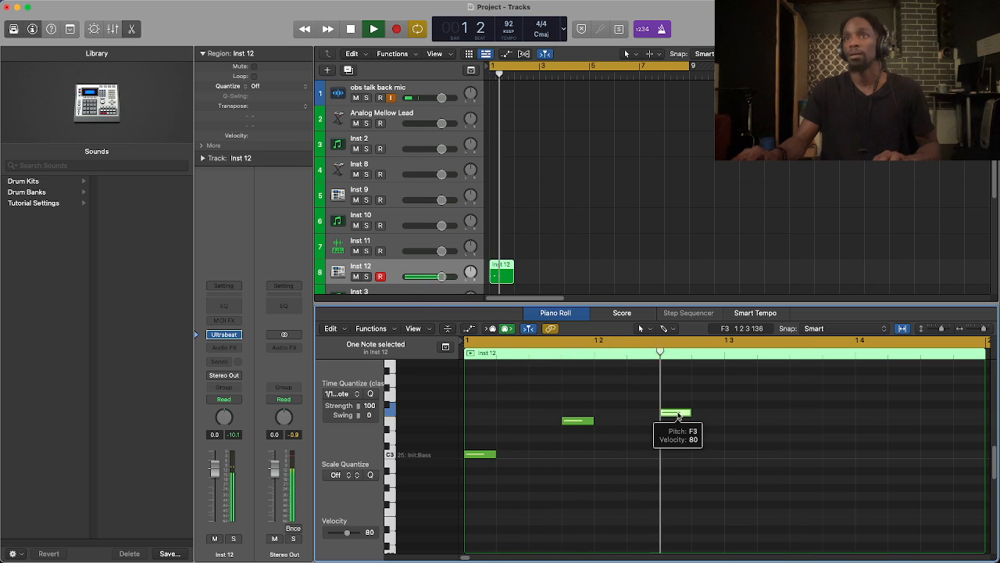
{"action": "mouse_move", "coordinate": [679, 416]}
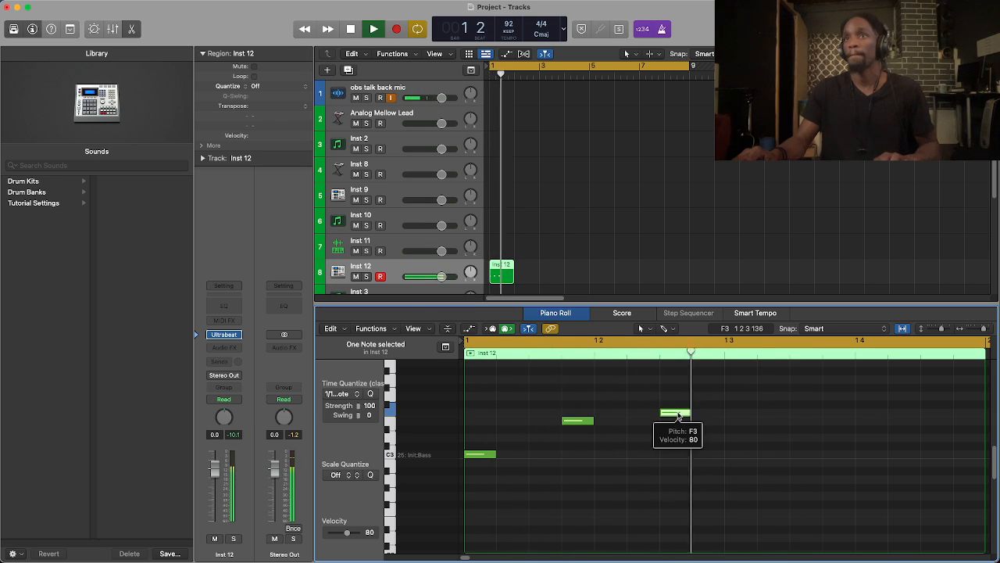
{"action": "key", "text": "space"}
Step: Add copied notes on C3 at positions 1 3 1 and 1 3 3, and play the pattern
{"action": "left_click_drag", "start_coordinate": [678, 415], "coordinate": [810, 457]}
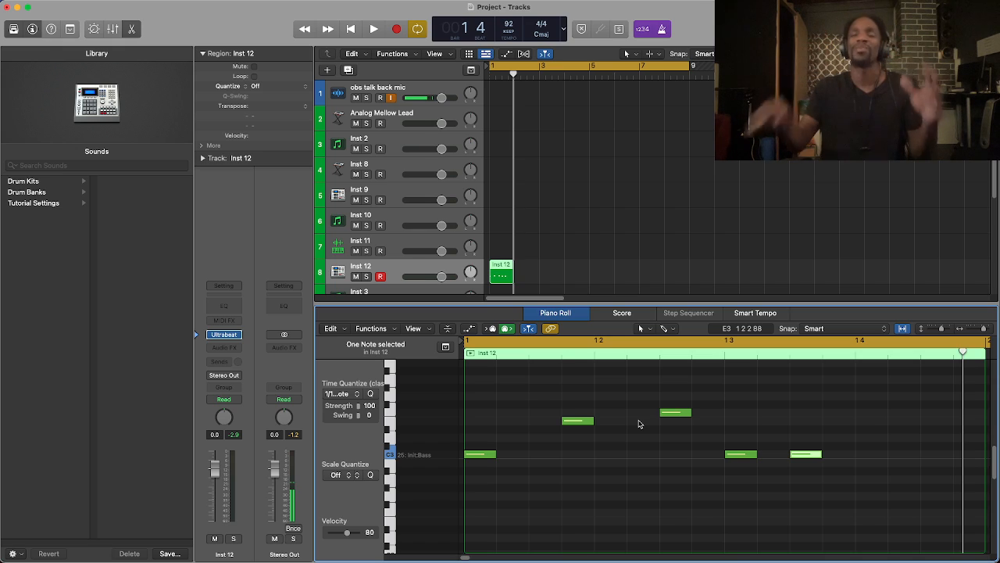
{"action": "left_click", "coordinate": [624, 495]}
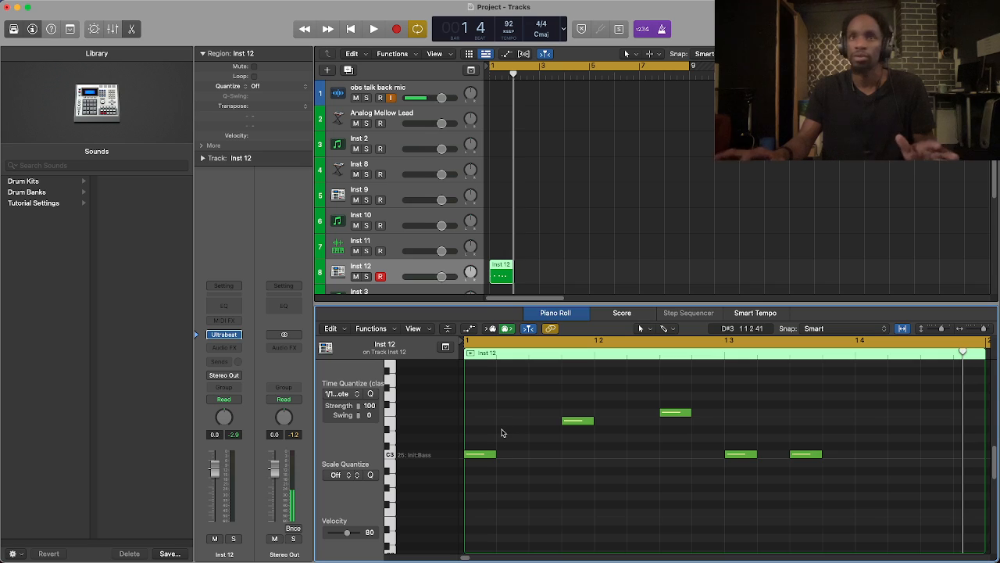
{"action": "left_click_drag", "start_coordinate": [529, 434], "coordinate": [468, 472]}
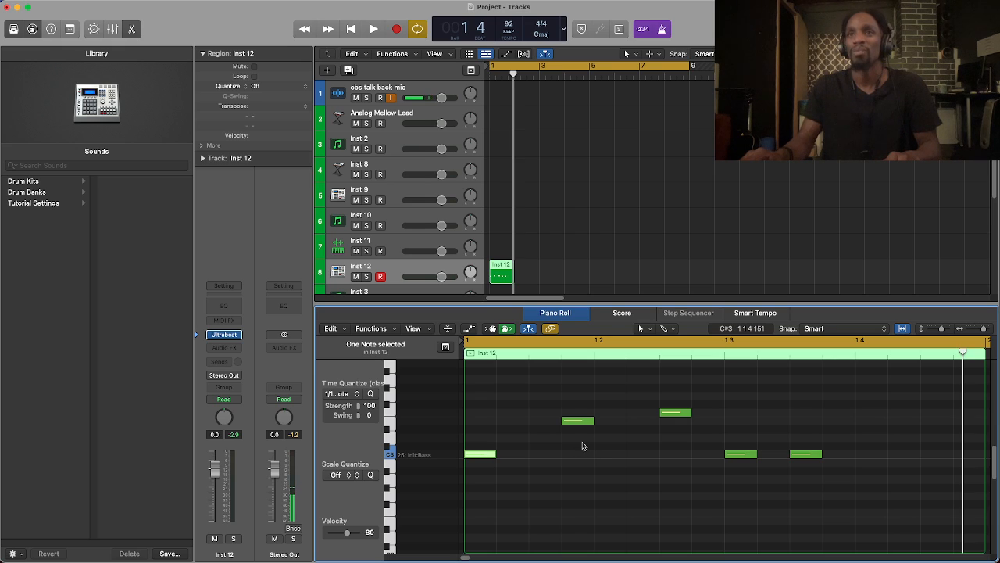
{"action": "key", "text": "space"}
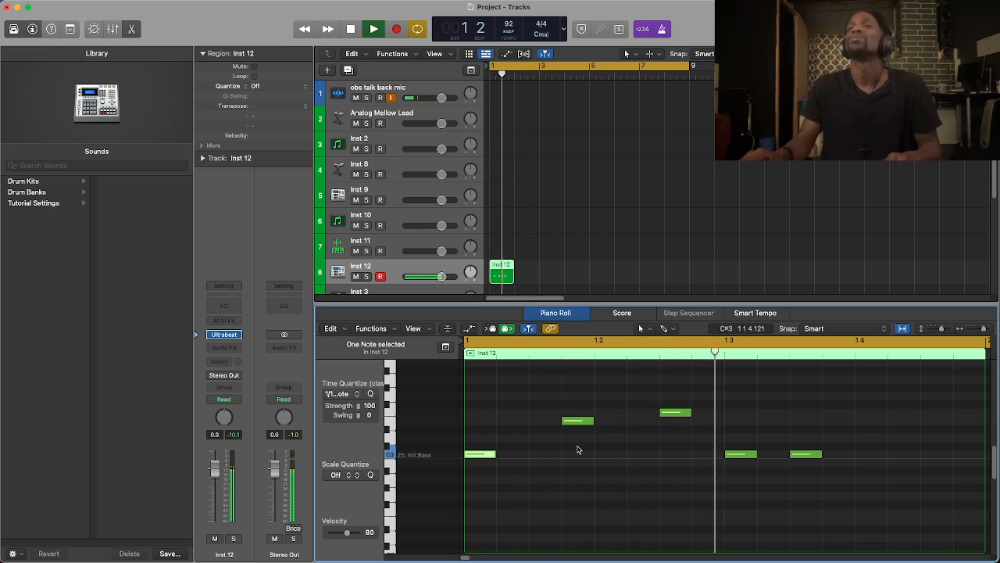
{"action": "key", "text": "space"}
Step: Shift the last two C3 notes together to positions 1 3 3 and 1 4 1, playing the pattern between moves
{"action": "left_click_drag", "start_coordinate": [881, 435], "coordinate": [680, 480]}
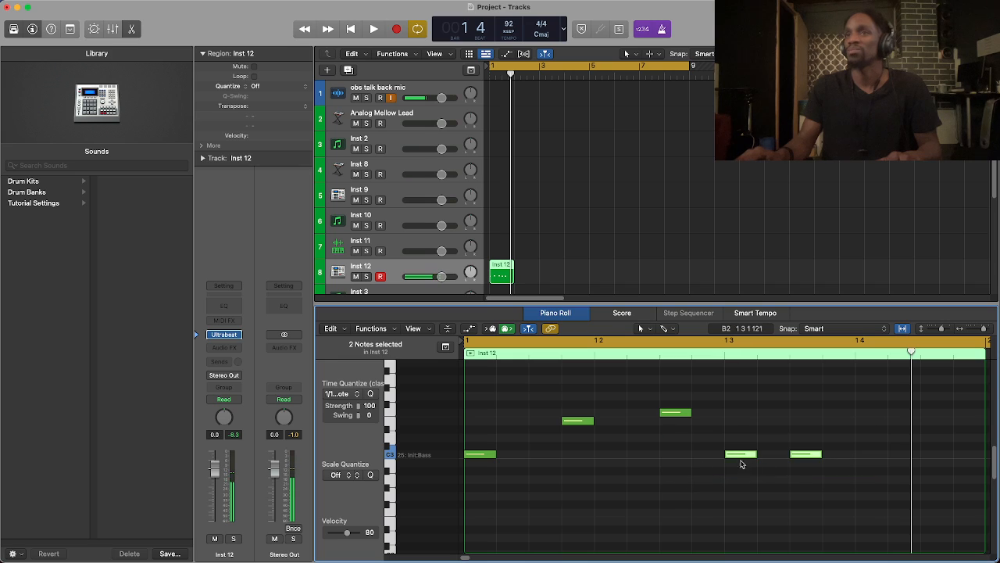
{"action": "left_click_drag", "start_coordinate": [735, 459], "coordinate": [769, 460]}
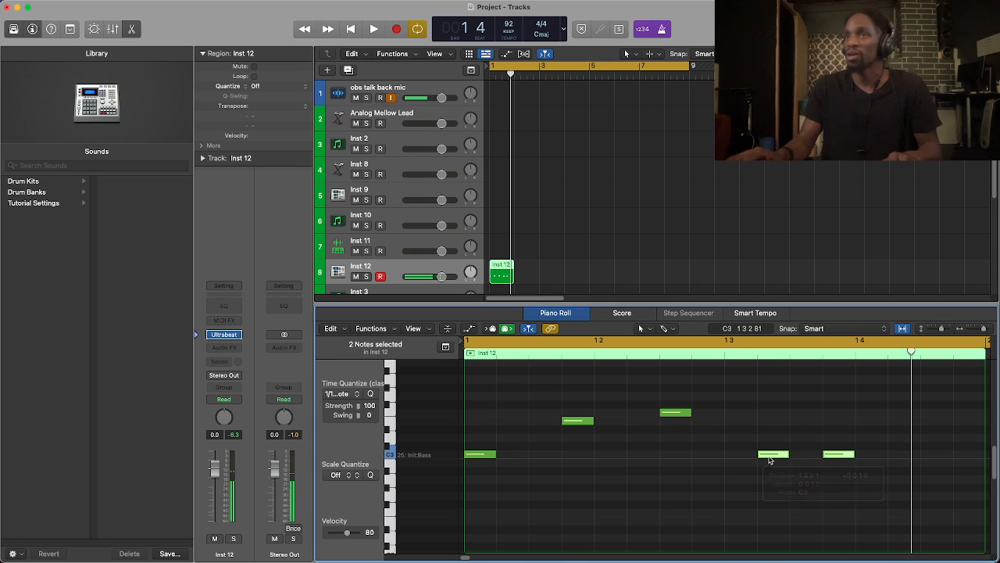
{"action": "key", "text": "space"}
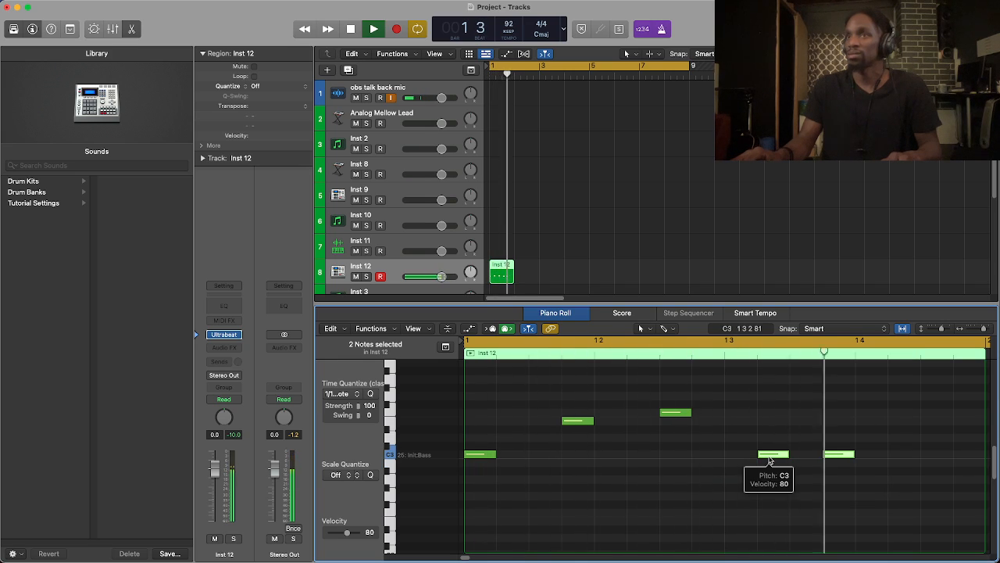
{"action": "key", "text": "space"}
{"action": "left_click_drag", "start_coordinate": [769, 461], "coordinate": [801, 461]}
{"action": "key", "text": "space"}
{"action": "left_click", "coordinate": [721, 482]}
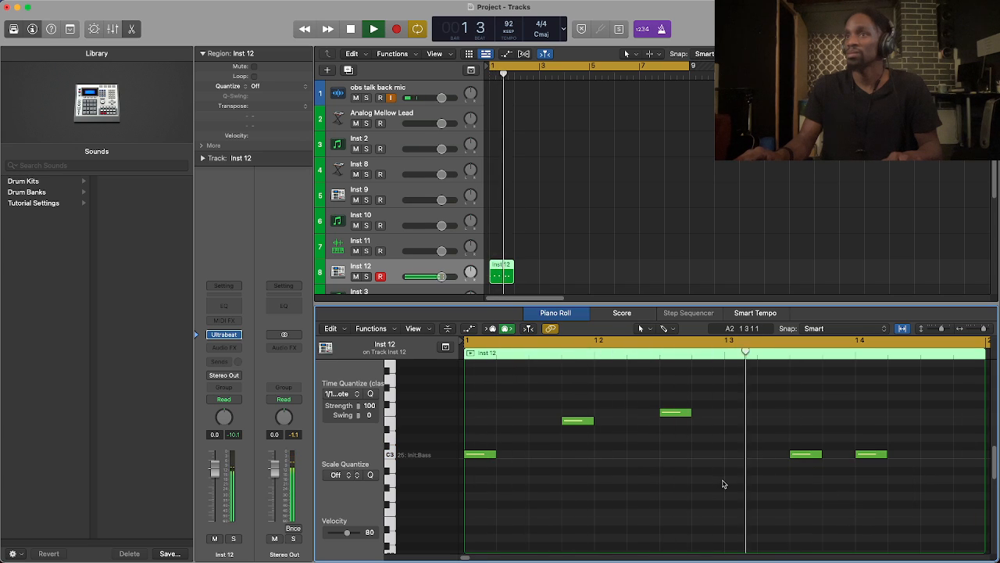
{"action": "key", "text": "space"}
Step: Play the pattern and copy the Inst 12 region from bar 1 to bar 2
{"action": "left_click_drag", "start_coordinate": [765, 416], "coordinate": [915, 495]}
{"action": "left_click", "coordinate": [853, 469]}
{"action": "key", "text": "space"}
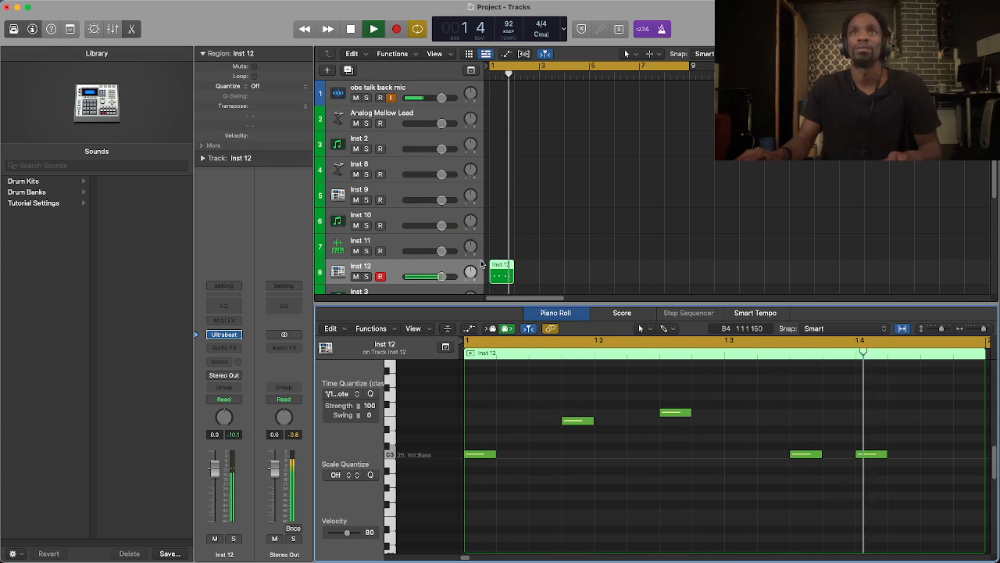
{"action": "left_click_drag", "start_coordinate": [510, 273], "coordinate": [532, 278]}
{"action": "key", "text": "space"}
{"action": "left_click", "coordinate": [612, 477]}
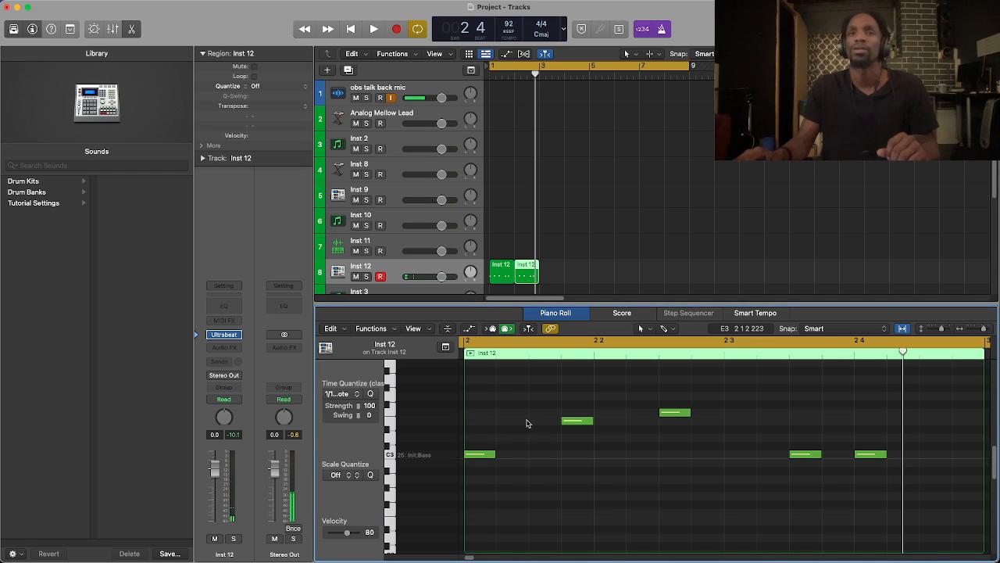
{"action": "left_click_drag", "start_coordinate": [528, 421], "coordinate": [467, 496]}
{"action": "left_click", "coordinate": [483, 456]}
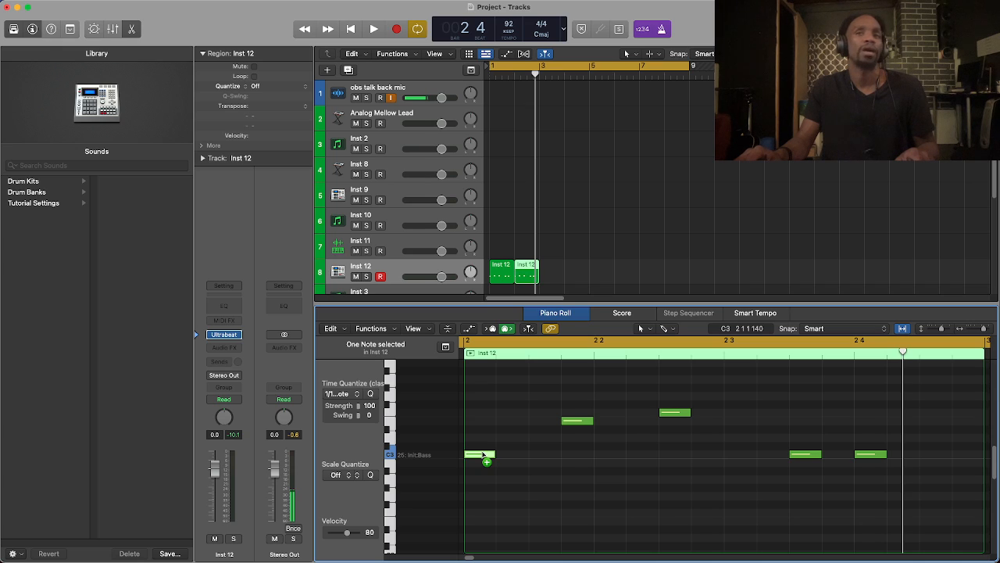
{"action": "left_click_drag", "start_coordinate": [483, 455], "coordinate": [556, 456]}
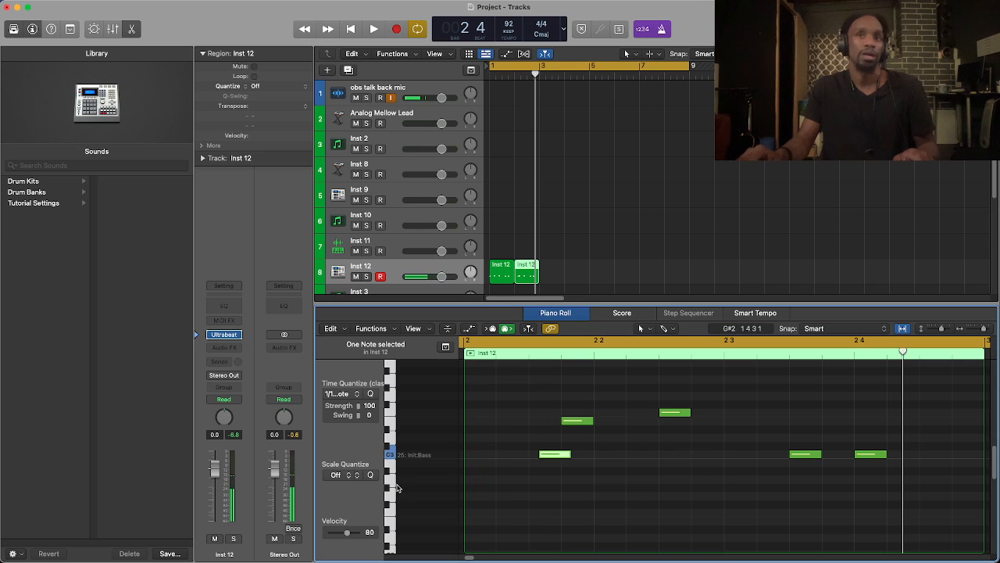
{"action": "key", "text": "super+z"}
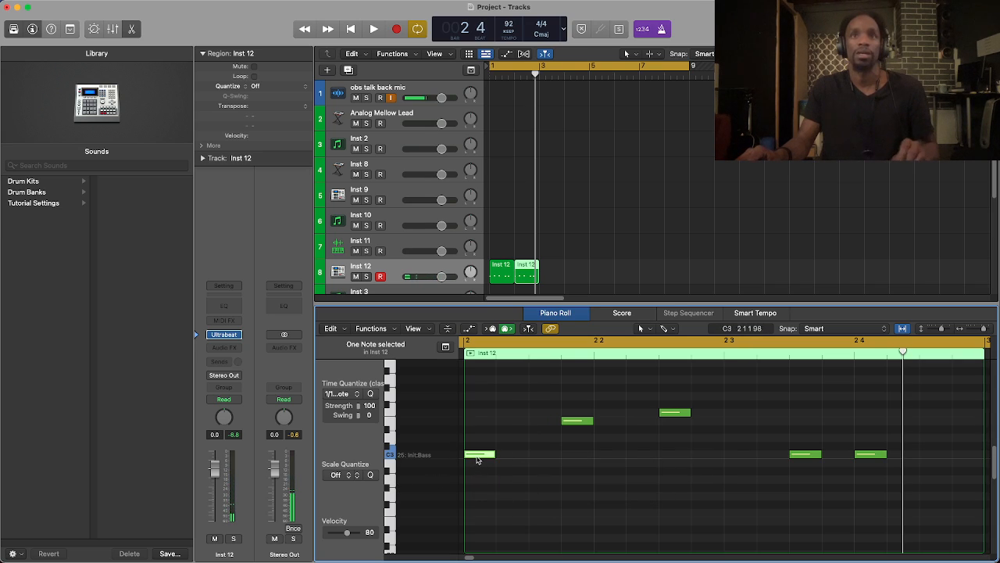
{"action": "left_click_drag", "start_coordinate": [477, 457], "coordinate": [530, 461]}
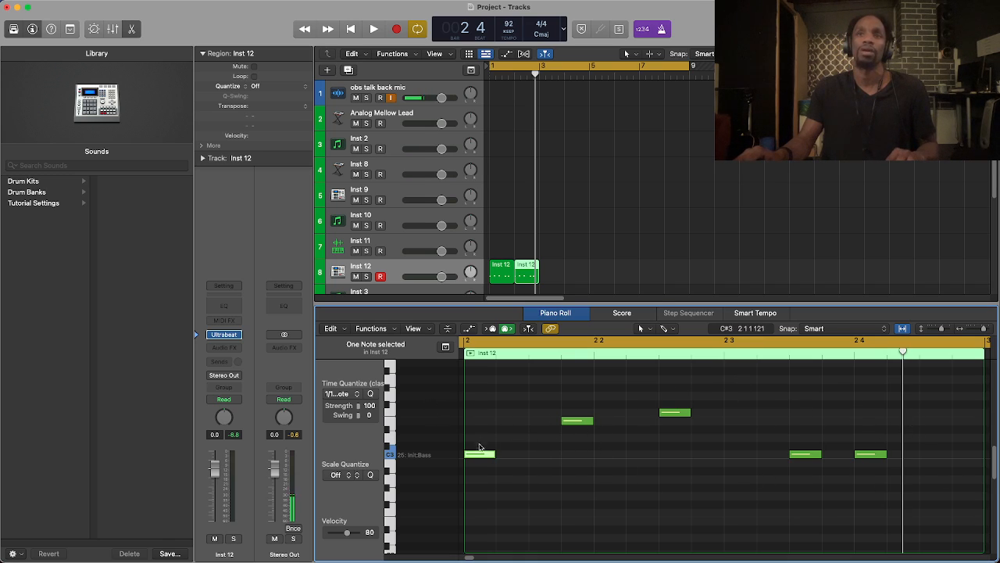
{"action": "left_click_drag", "start_coordinate": [480, 456], "coordinate": [594, 455]}
{"action": "left_click", "coordinate": [594, 455]}
{"action": "key", "text": "super+z"}
{"action": "key", "text": "super+z"}
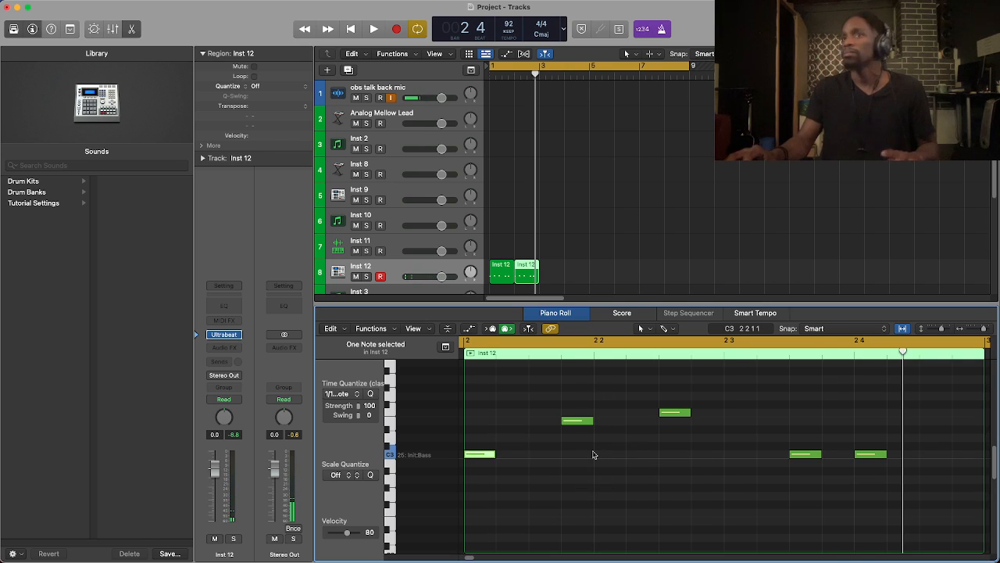
Step: Play the two Inst 12 regions, select both and copy them to bars 3 and 4
{"action": "key", "text": "space"}
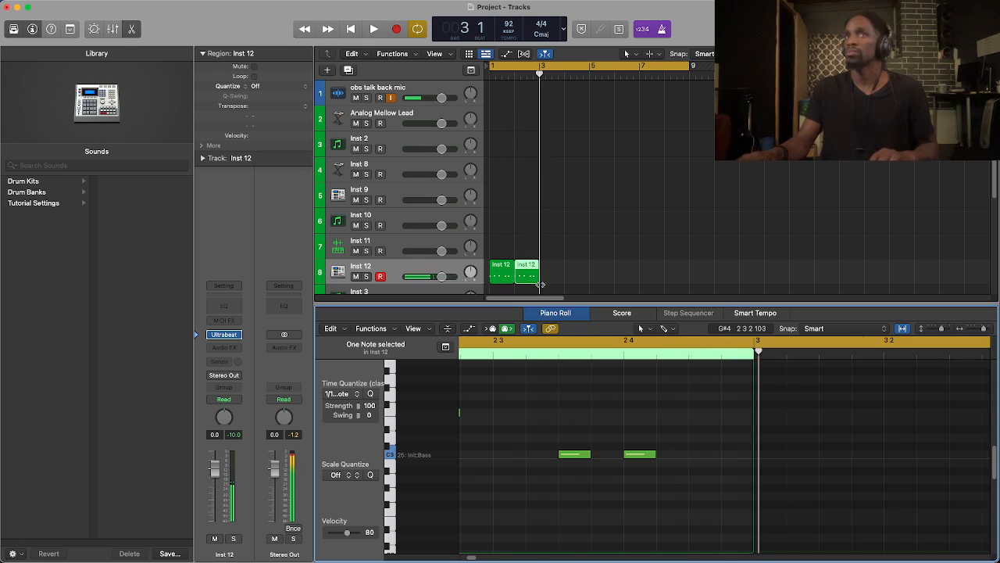
{"action": "key", "text": "space"}
{"action": "left_click", "coordinate": [496, 273], "text": "shift"}
{"action": "left_click_drag", "start_coordinate": [495, 273], "coordinate": [551, 269]}
Step: Shorten the cycle range to end at bar 5 and play through the four-bar pattern
{"action": "key", "text": "space"}
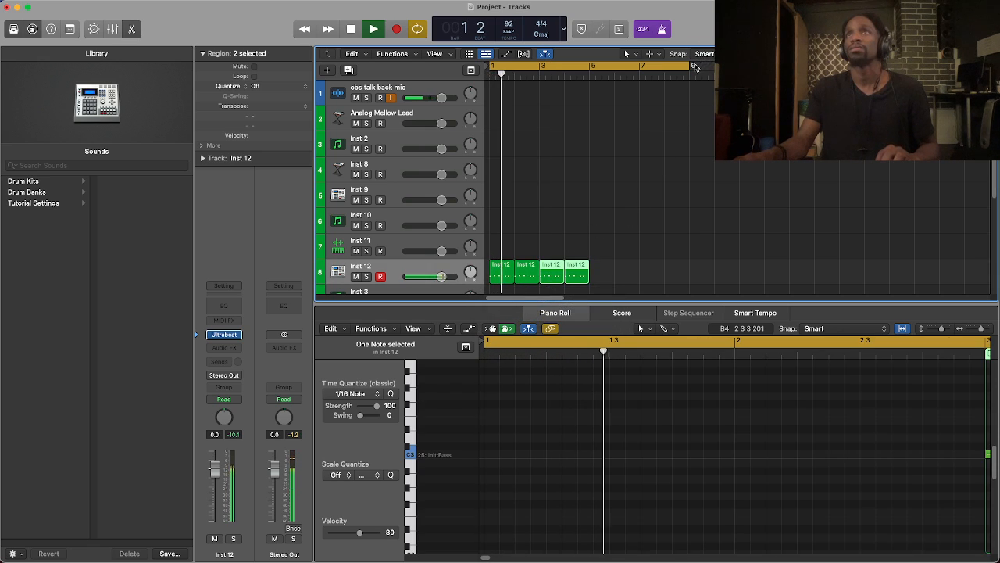
{"action": "left_click_drag", "start_coordinate": [693, 66], "coordinate": [592, 156]}
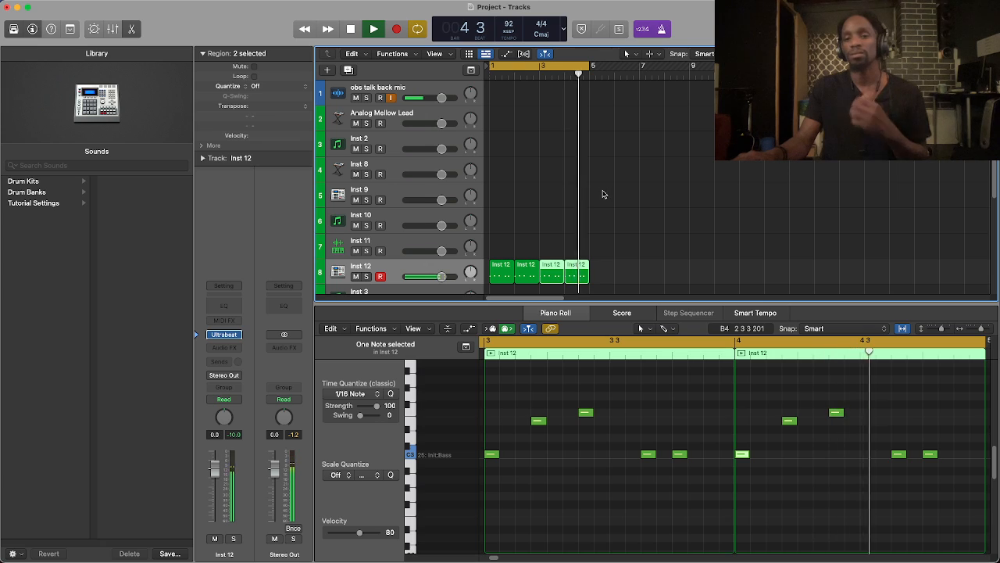
{"action": "key", "text": "space"}
Step: Raise the last two C3 notes in bar 4 to G3
{"action": "left_click_drag", "start_coordinate": [872, 422], "coordinate": [960, 498]}
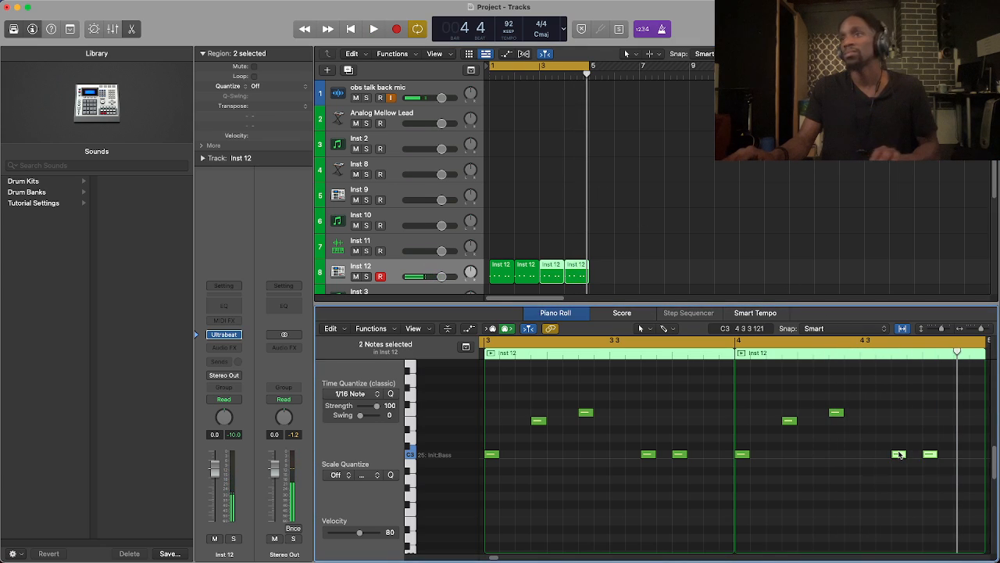
{"action": "left_click_drag", "start_coordinate": [901, 454], "coordinate": [900, 399]}
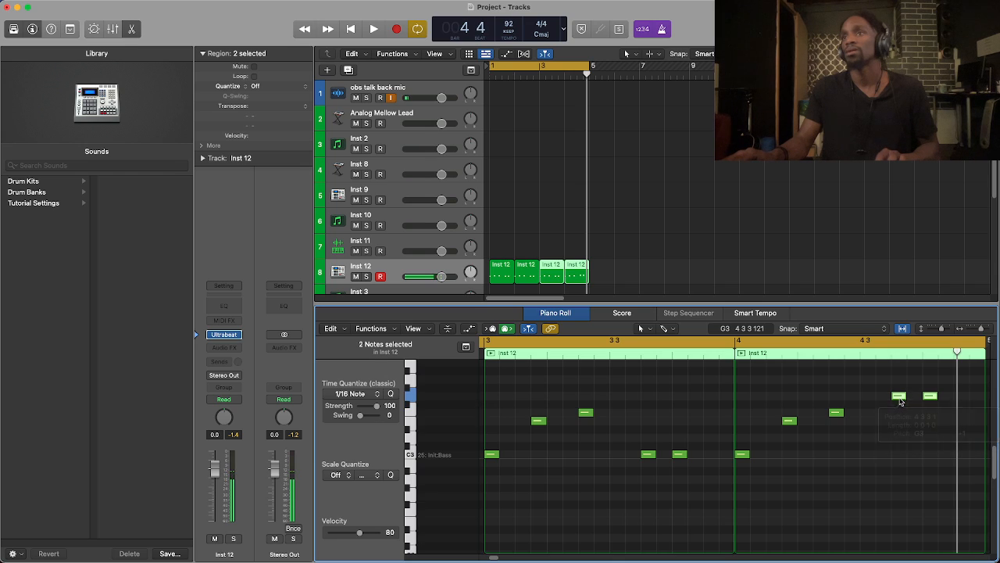
Step: Raise the second-to-last note in bar 2 from C3 to D3, playing the pattern before and after the change
{"action": "key", "text": "space"}
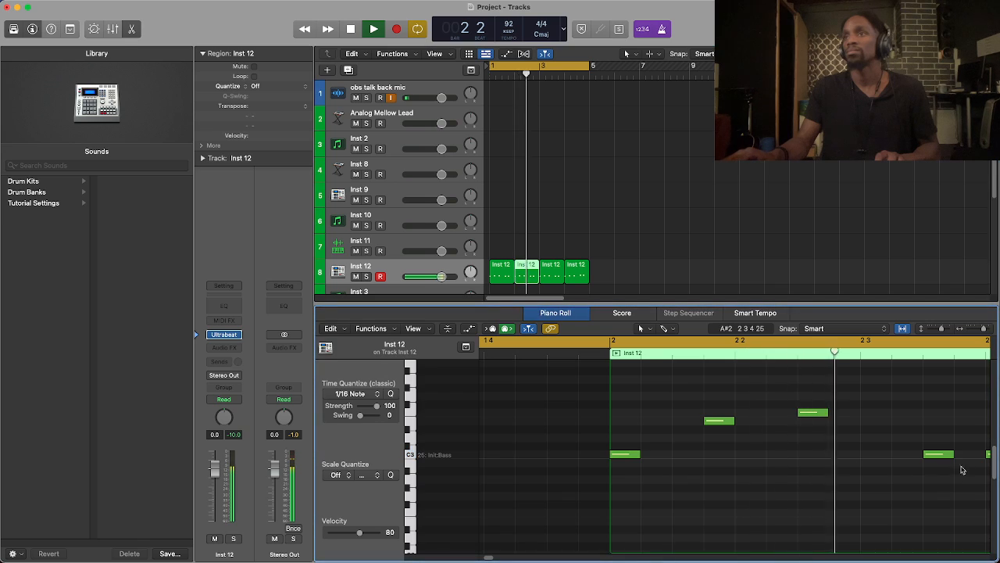
{"action": "key", "text": "space"}
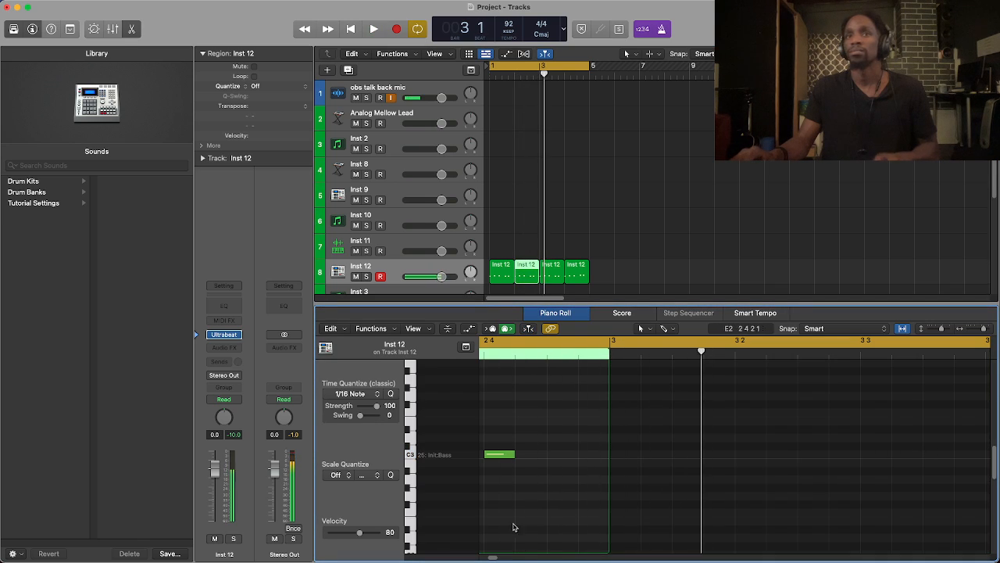
{"action": "scroll", "coordinate": [494, 558], "scroll_direction": "left", "scroll_amount": 5}
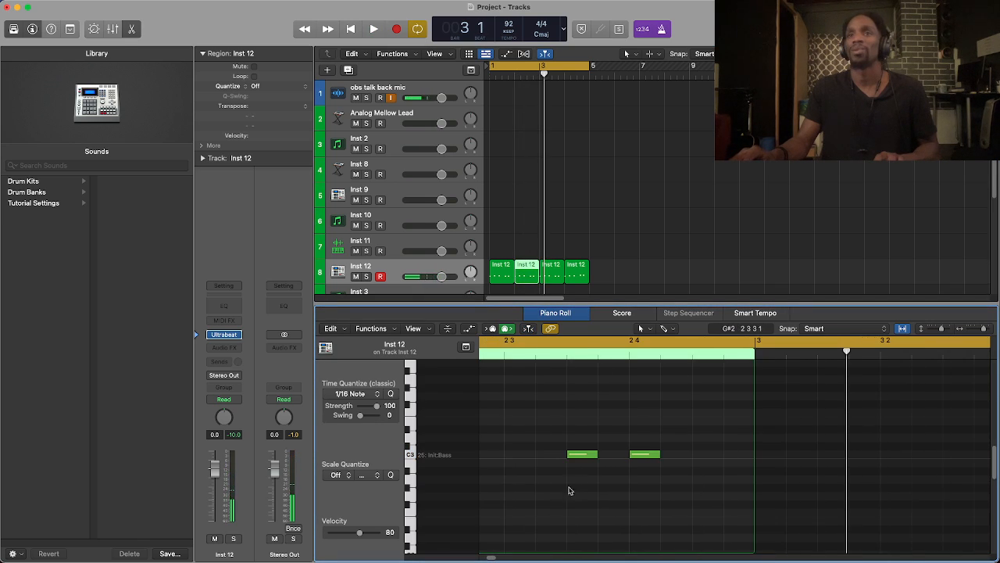
{"action": "left_click_drag", "start_coordinate": [579, 458], "coordinate": [579, 442]}
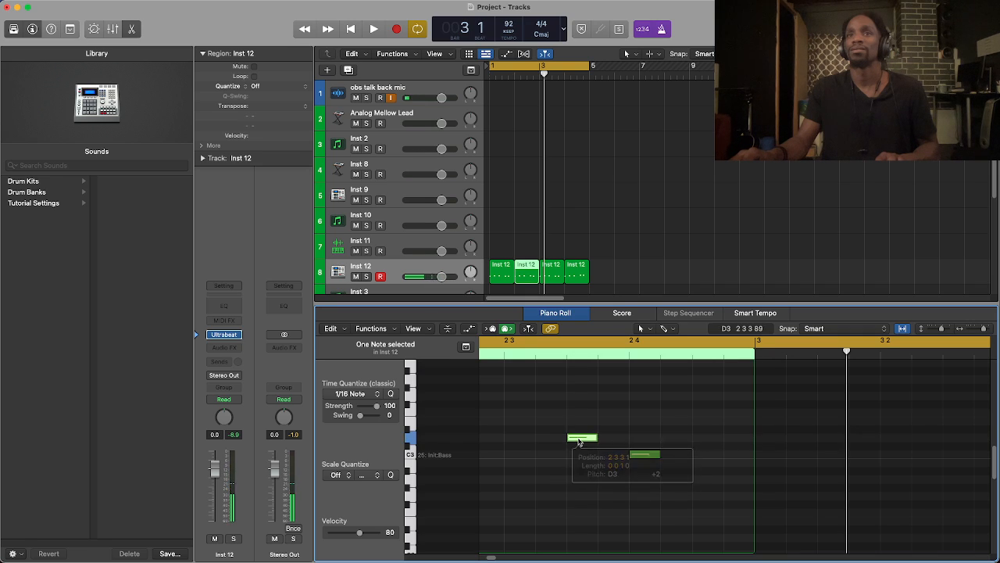
{"action": "key", "text": "space"}
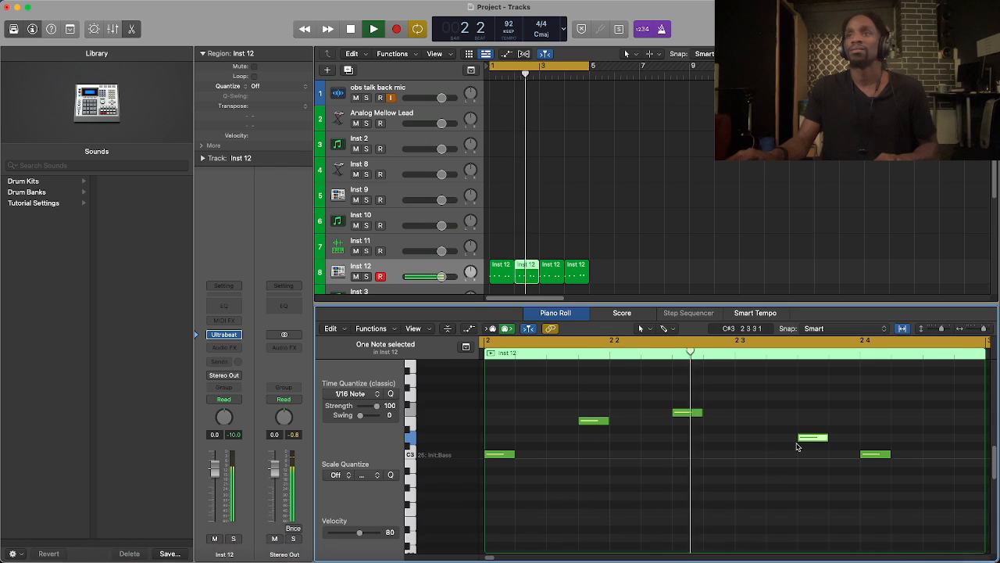
{"action": "key", "text": "space"}
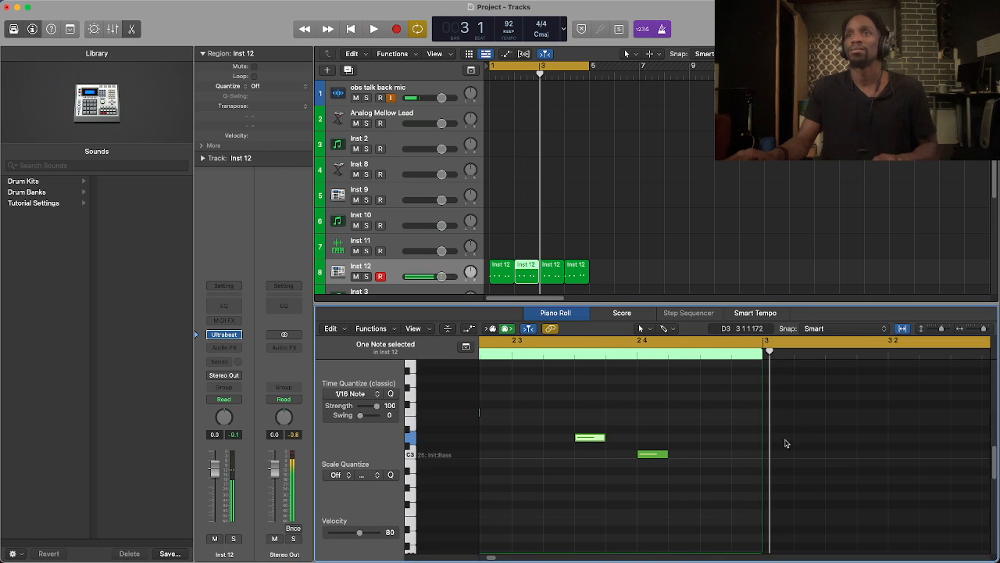
Step: Raise the second-to-last note in bar 2 to D#3 and the last one to G3, and play the bar
{"action": "left_click", "coordinate": [586, 436]}
{"action": "left_click_drag", "start_coordinate": [587, 431], "coordinate": [586, 424]}
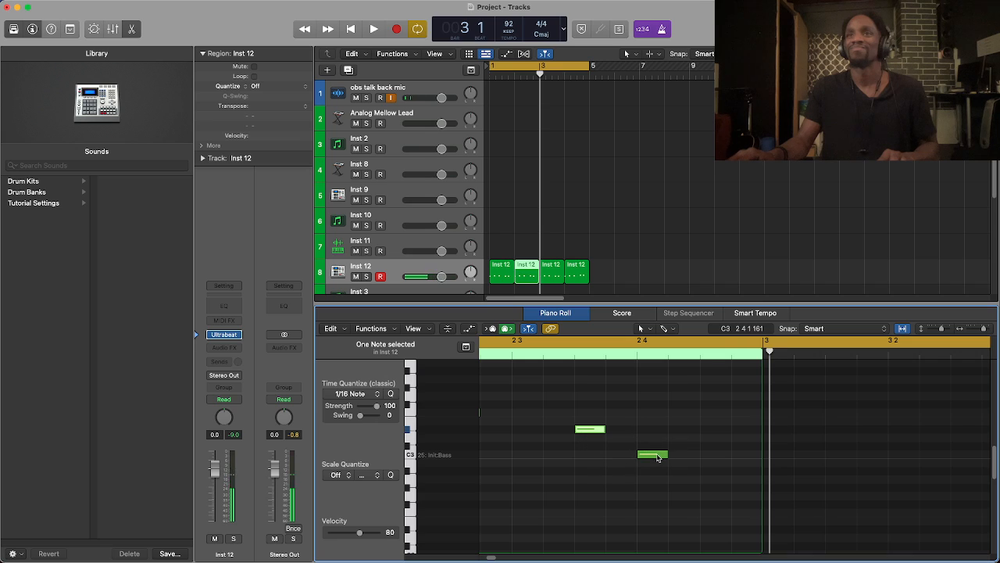
{"action": "left_click_drag", "start_coordinate": [654, 455], "coordinate": [657, 410]}
{"action": "key", "text": "space"}
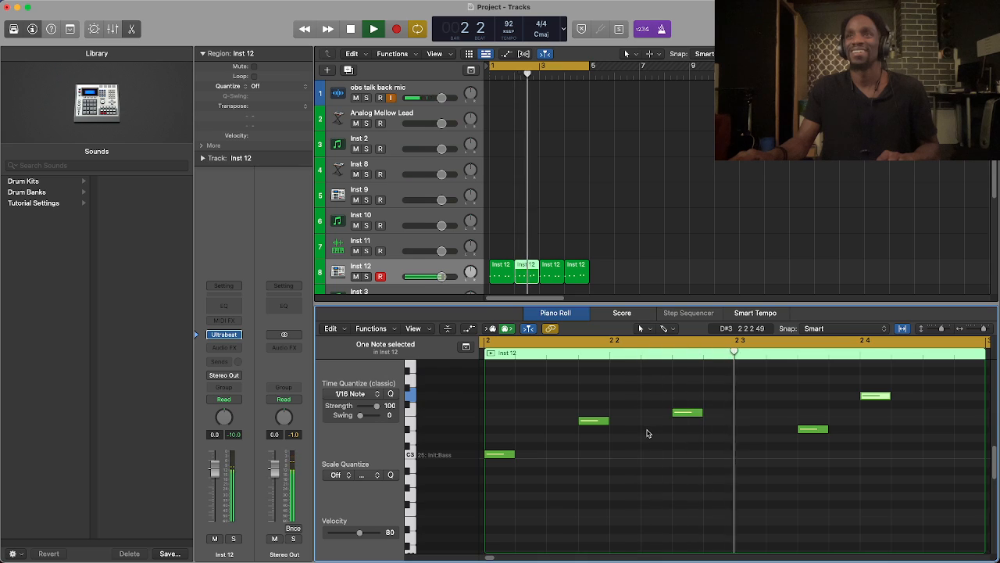
{"action": "key", "text": "space"}
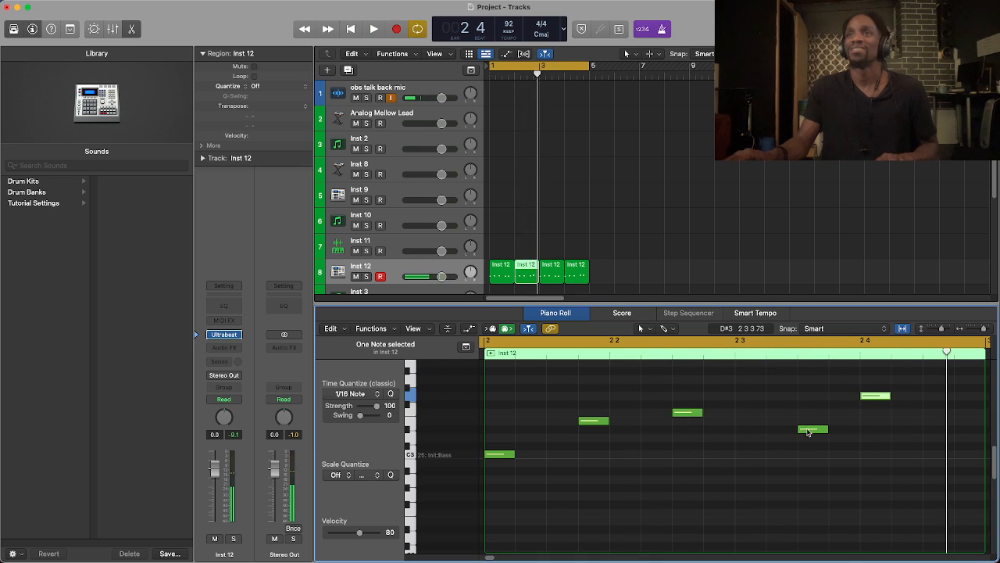
Step: Lower the second-to-last note in bar 2 to D3 and play through the four-bar pattern
{"action": "left_click", "coordinate": [809, 432]}
{"action": "key", "text": "space"}
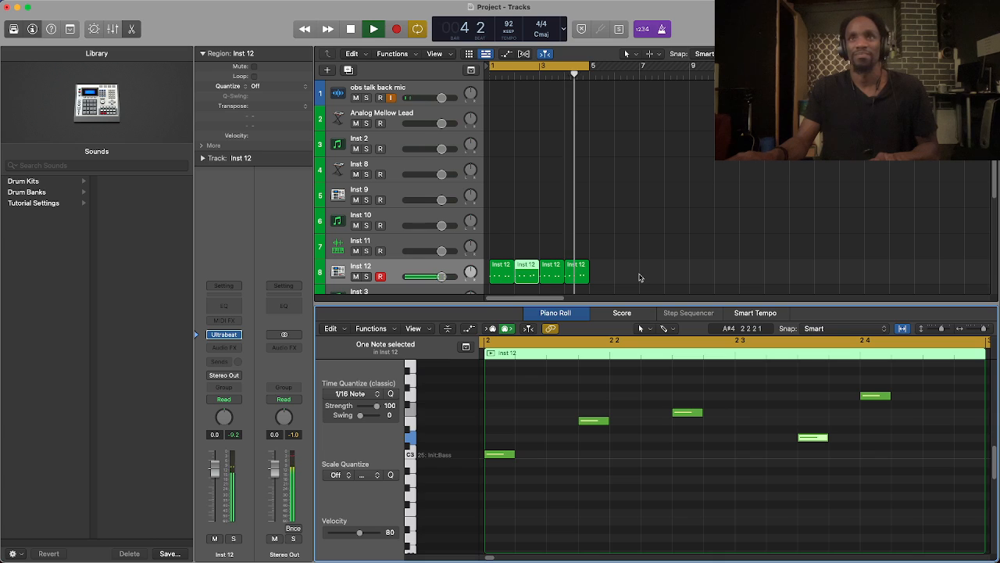
{"action": "key", "text": "space"}
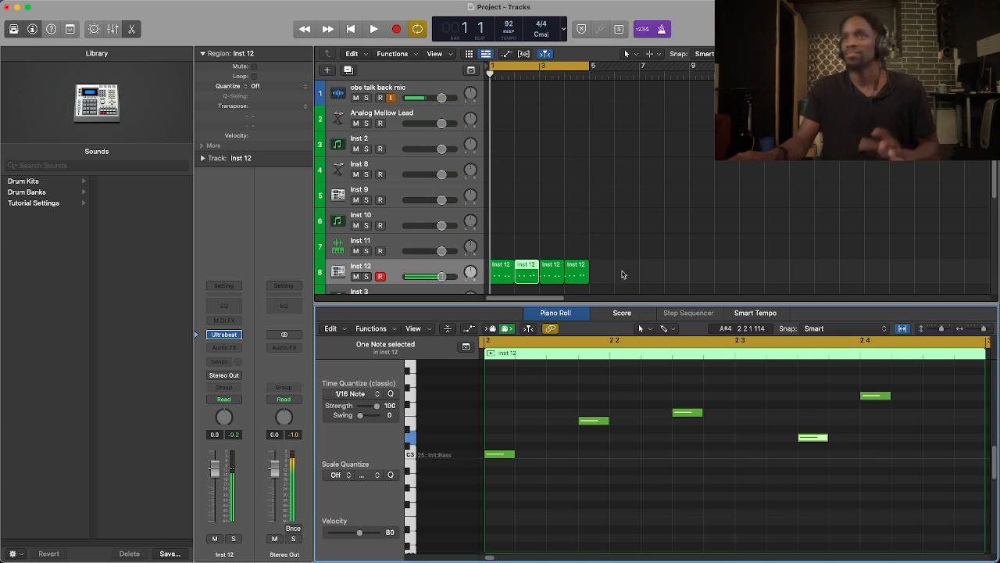
Step: Select all four Inst 12 regions to examine their notes together in the Piano Roll, and deselect them
{"action": "left_click_drag", "start_coordinate": [623, 275], "coordinate": [457, 256]}
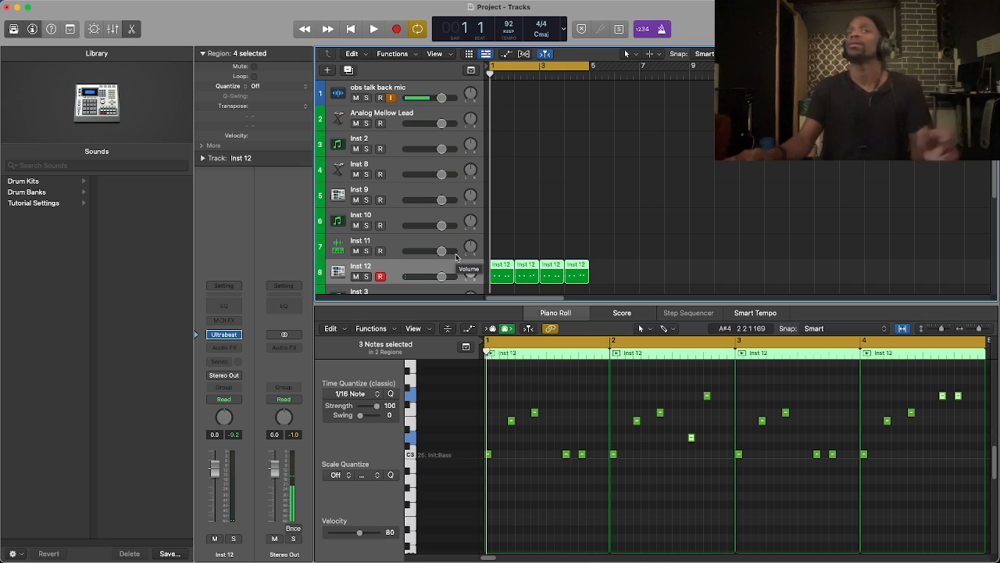
{"action": "left_click", "coordinate": [589, 424]}
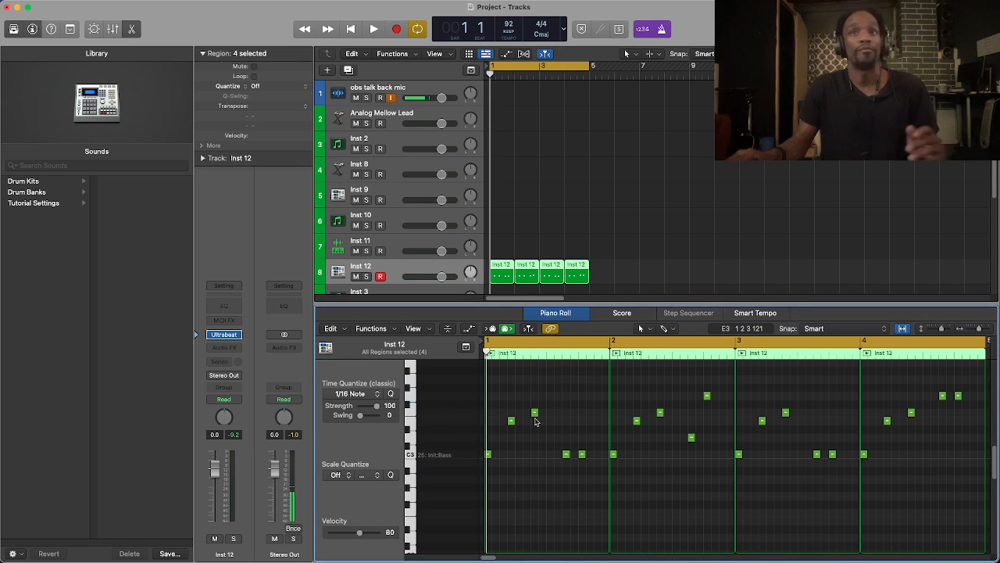
{"action": "right_click", "coordinate": [516, 483]}
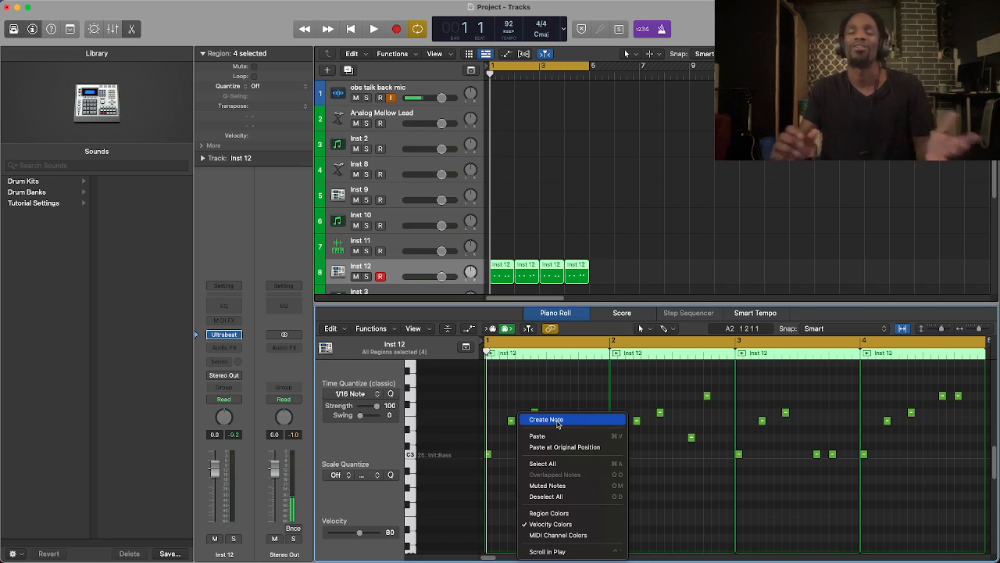
{"action": "left_click", "coordinate": [534, 392]}
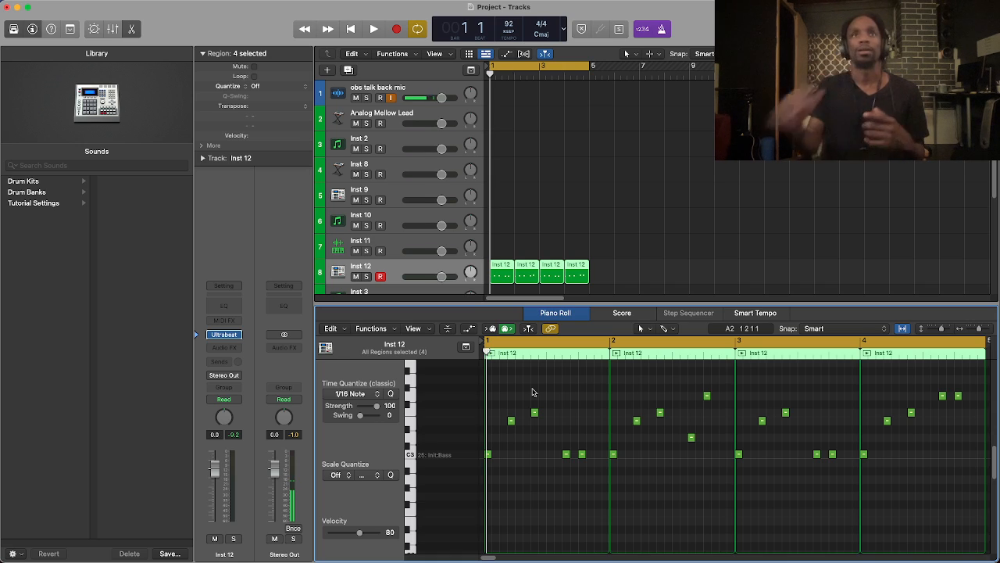
{"action": "left_click", "coordinate": [498, 250]}
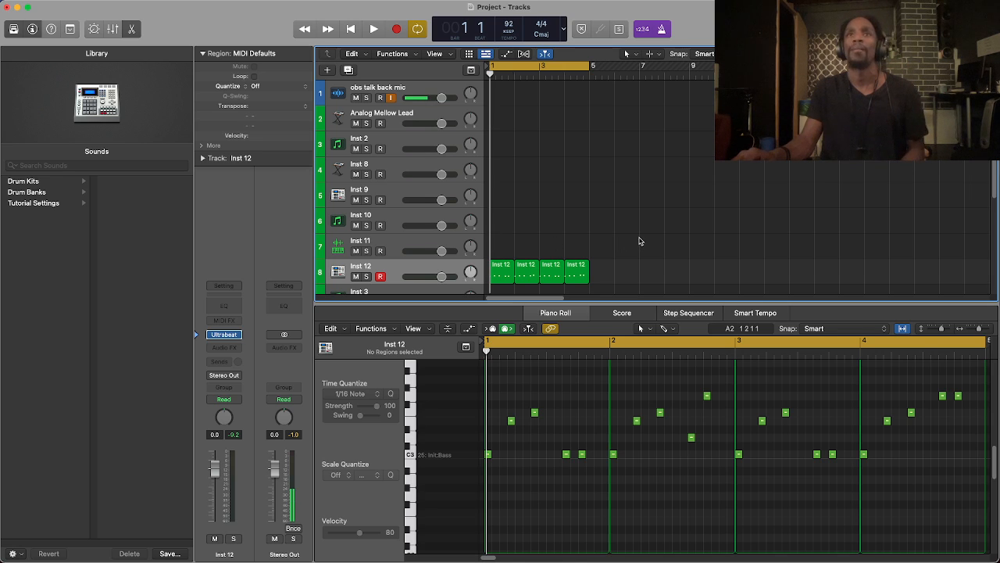
{"action": "left_click_drag", "start_coordinate": [640, 241], "coordinate": [487, 275]}
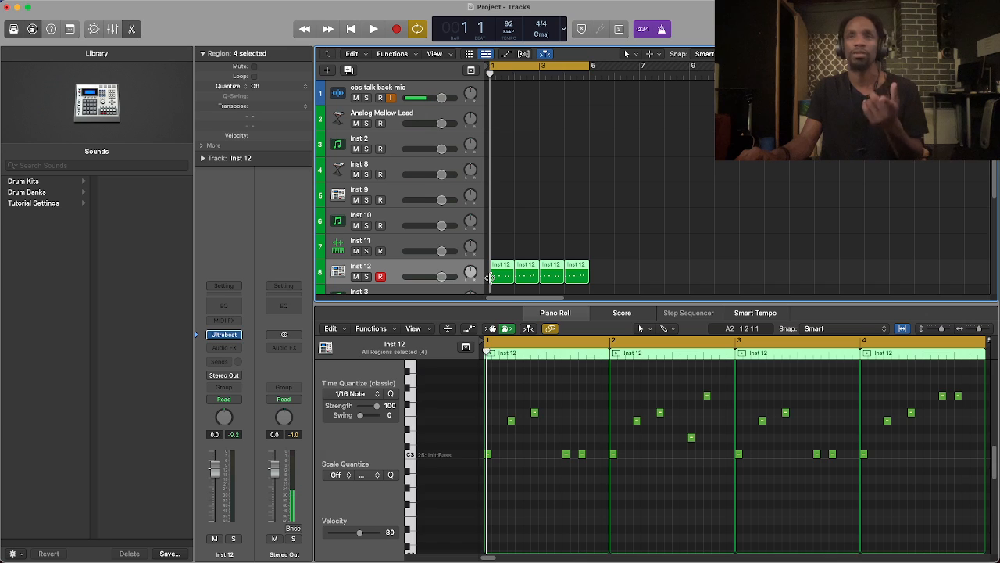
{"action": "left_click", "coordinate": [578, 238]}
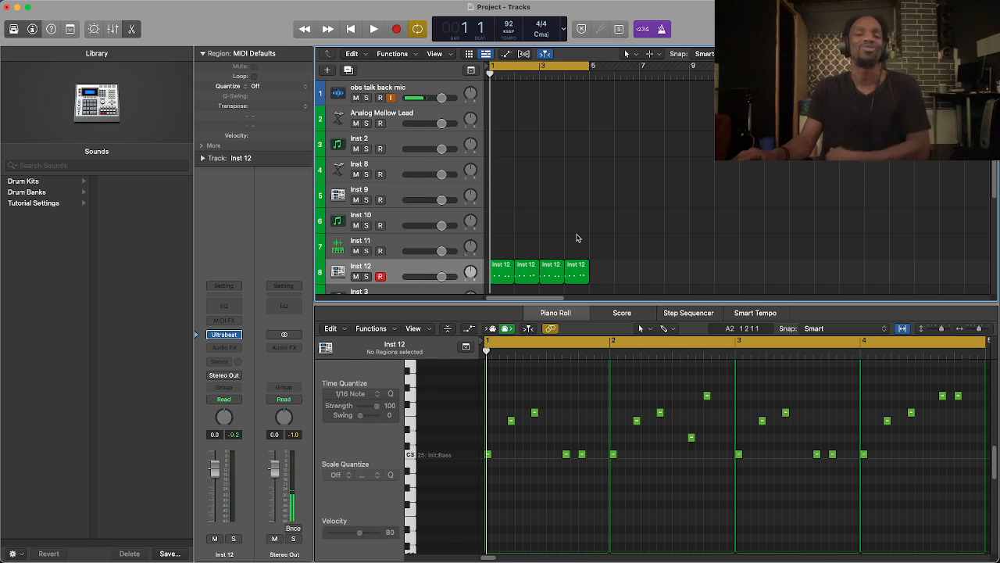
Step: Add one software instrument track with the Alchemy instrument below the Inst 3 track
{"action": "scroll", "coordinate": [578, 238], "scroll_direction": "down", "scroll_amount": 5}
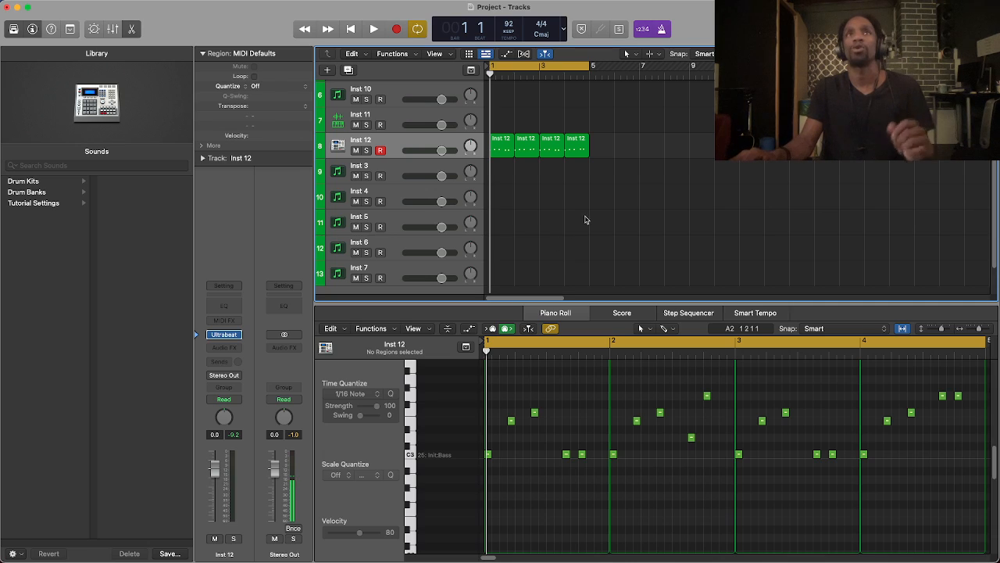
{"action": "left_click", "coordinate": [390, 162]}
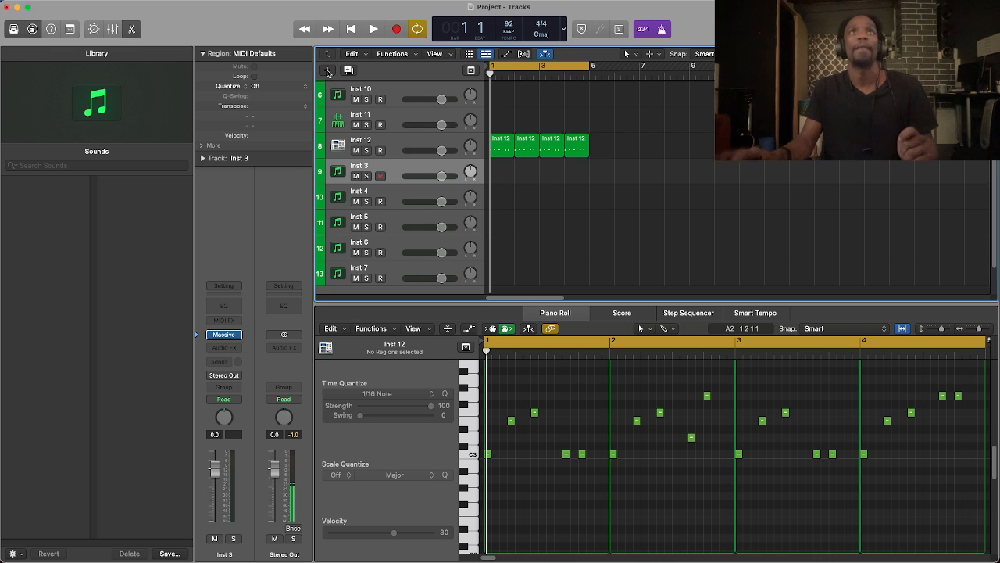
{"action": "left_click", "coordinate": [328, 72]}
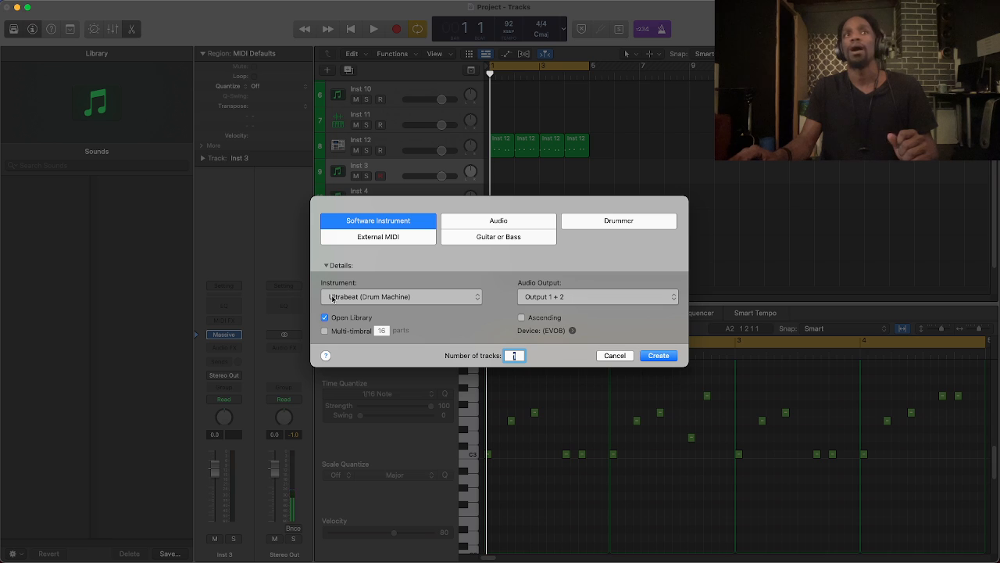
{"action": "left_click", "coordinate": [333, 299]}
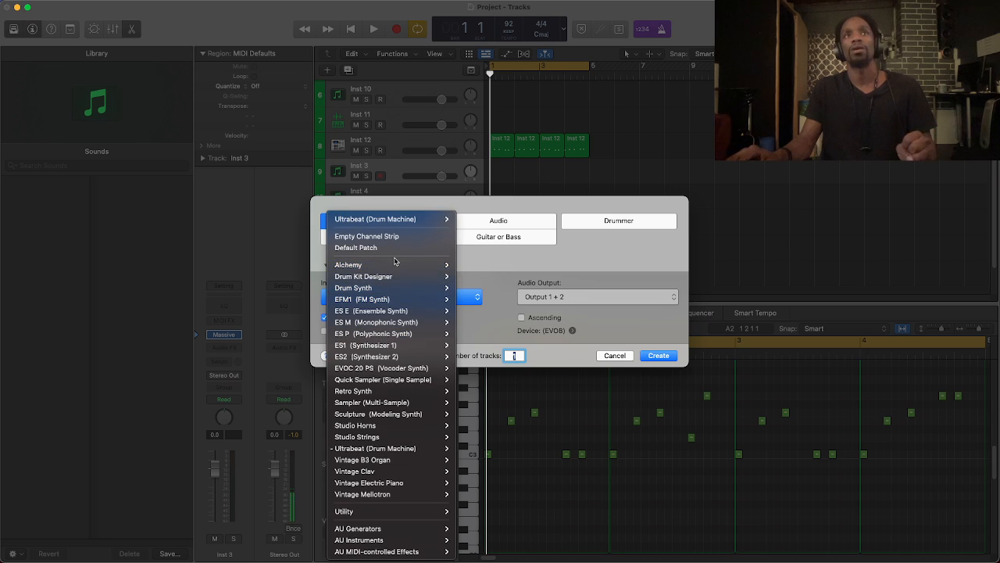
{"action": "mouse_move", "coordinate": [395, 264]}
{"action": "left_click", "coordinate": [483, 266]}
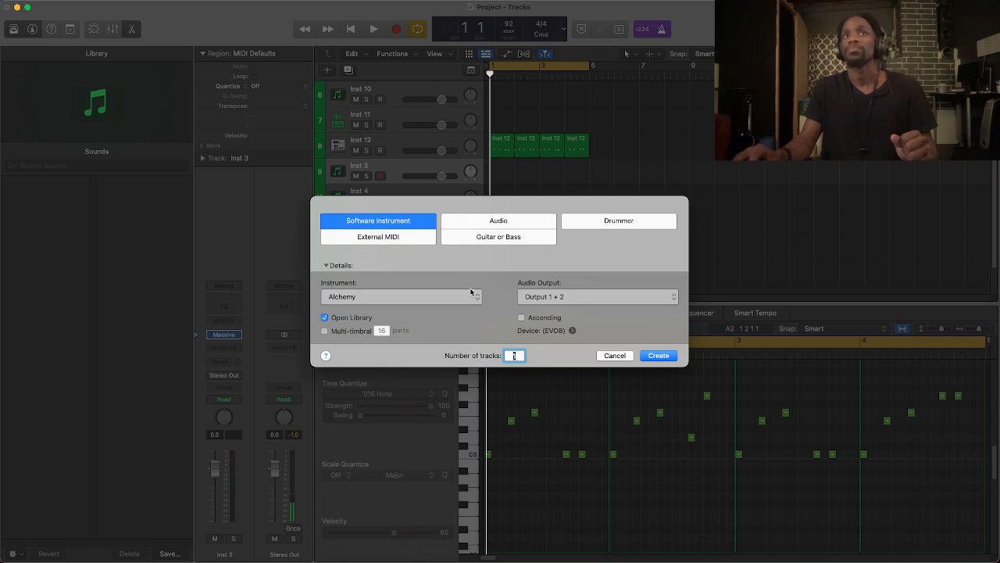
{"action": "left_click", "coordinate": [659, 355]}
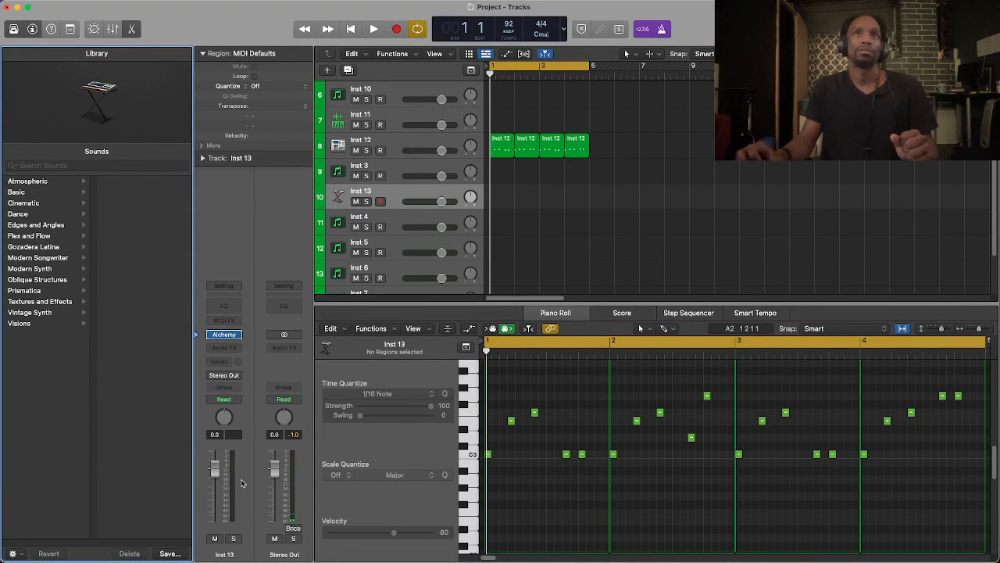
Step: Create an empty MIDI region at bar 1 on the Inst 13 track and open it in the Piano Roll
{"action": "right_click", "coordinate": [490, 193]}
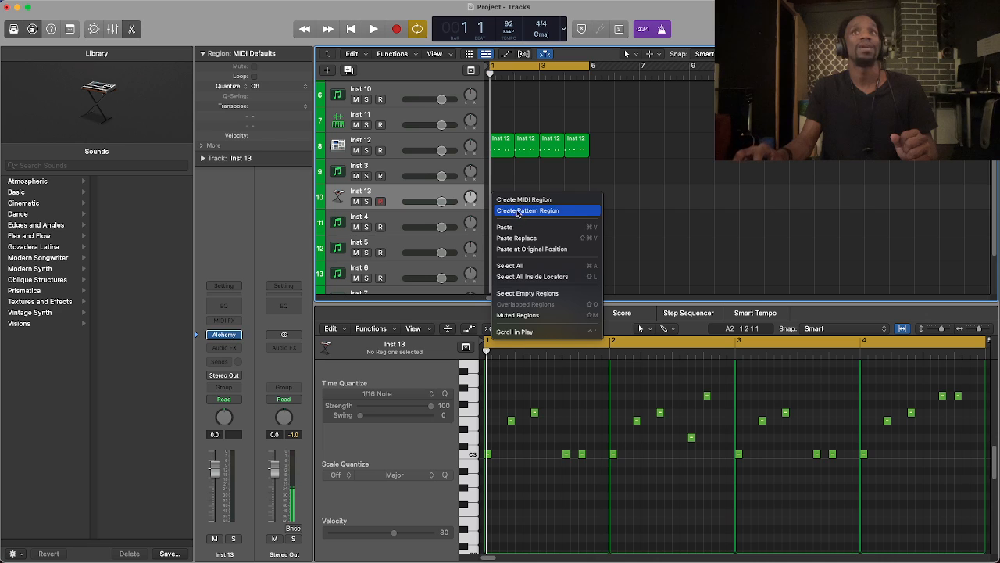
{"action": "left_click", "coordinate": [516, 199]}
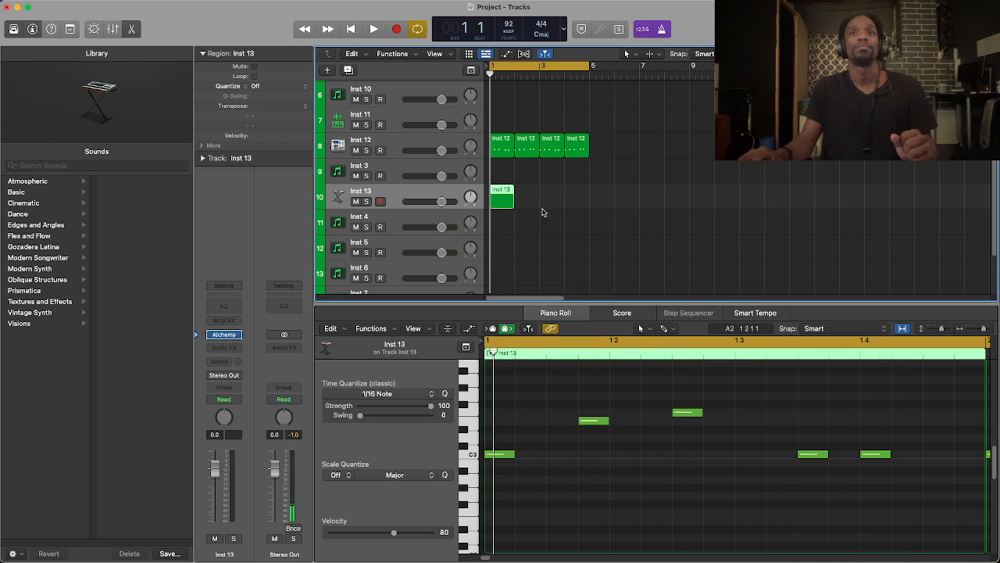
{"action": "left_click", "coordinate": [543, 212]}
{"action": "left_click", "coordinate": [505, 201]}
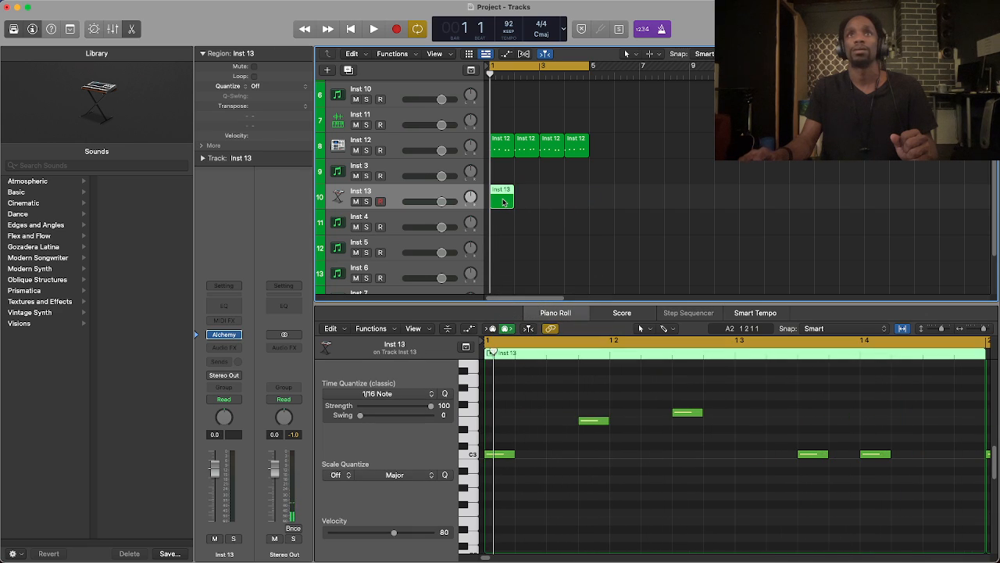
{"action": "key", "text": "e"}
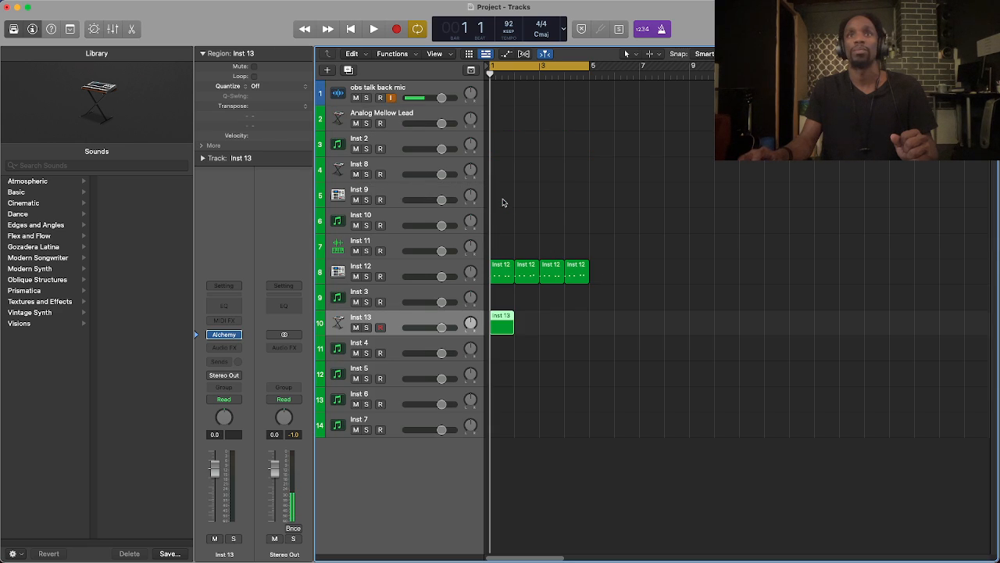
{"action": "double_click", "coordinate": [502, 323]}
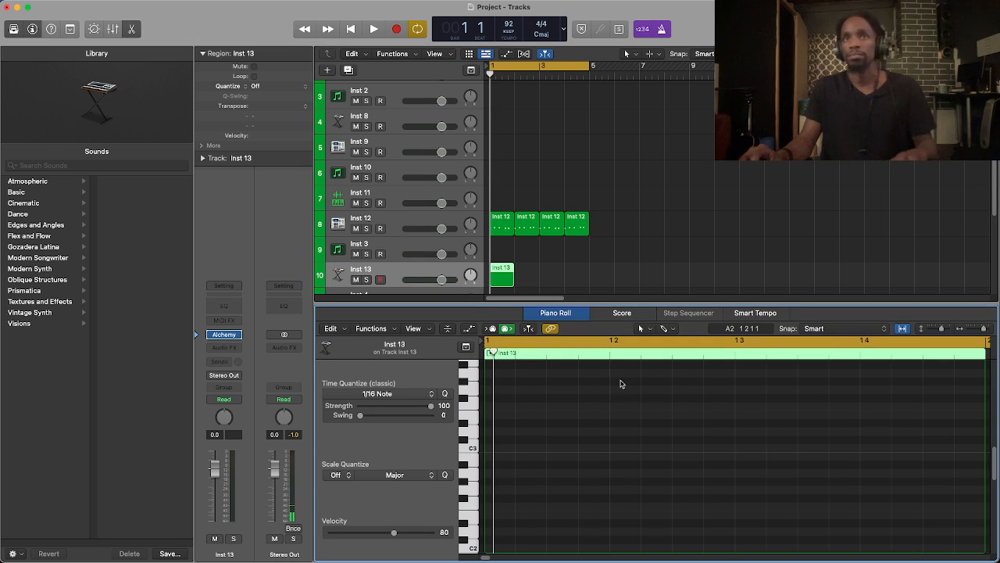
Step: Play the start of the pattern and audition the C3 key with the Alchemy sound on the Inst 13 track
{"action": "key", "text": "space"}
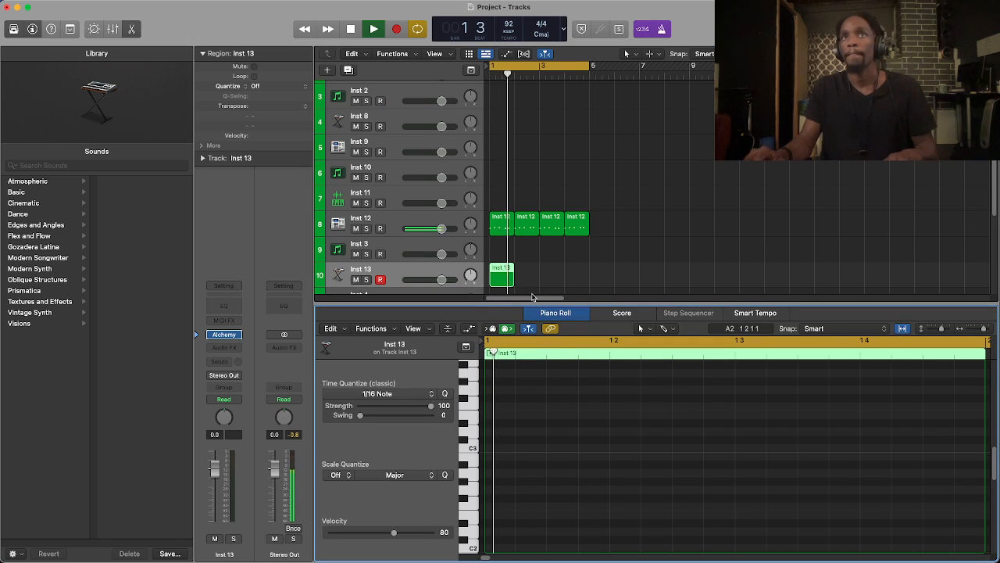
{"action": "key", "text": "space"}
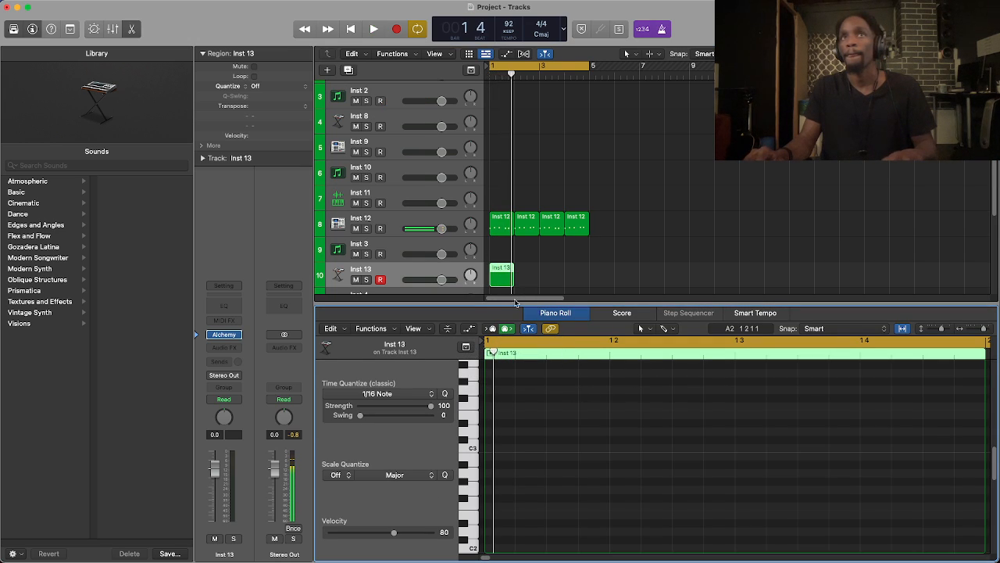
{"action": "left_click", "coordinate": [467, 444]}
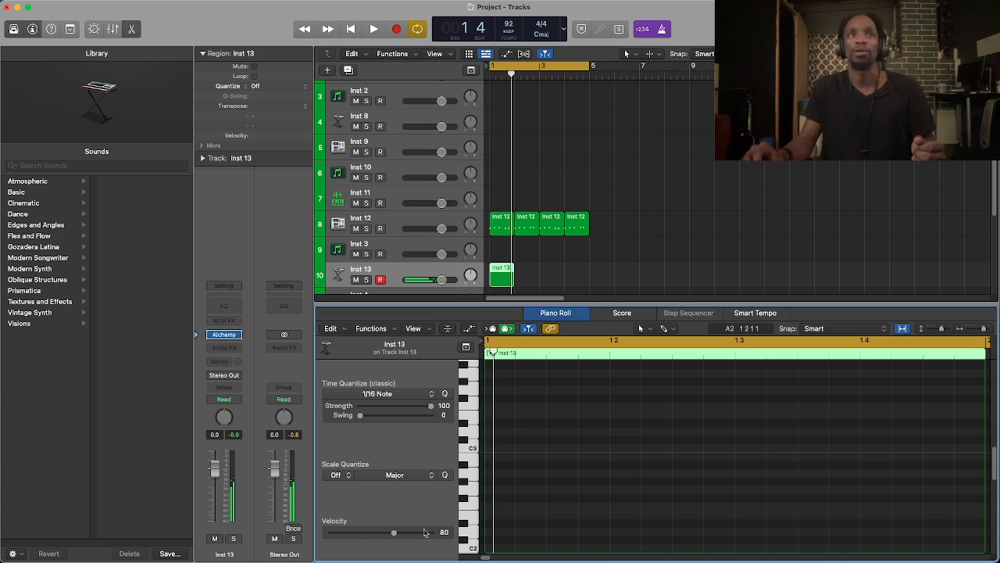
Step: Open the Alchemy instrument window of the Inst 13 track and hide the Inspector
{"action": "left_click", "coordinate": [226, 335]}
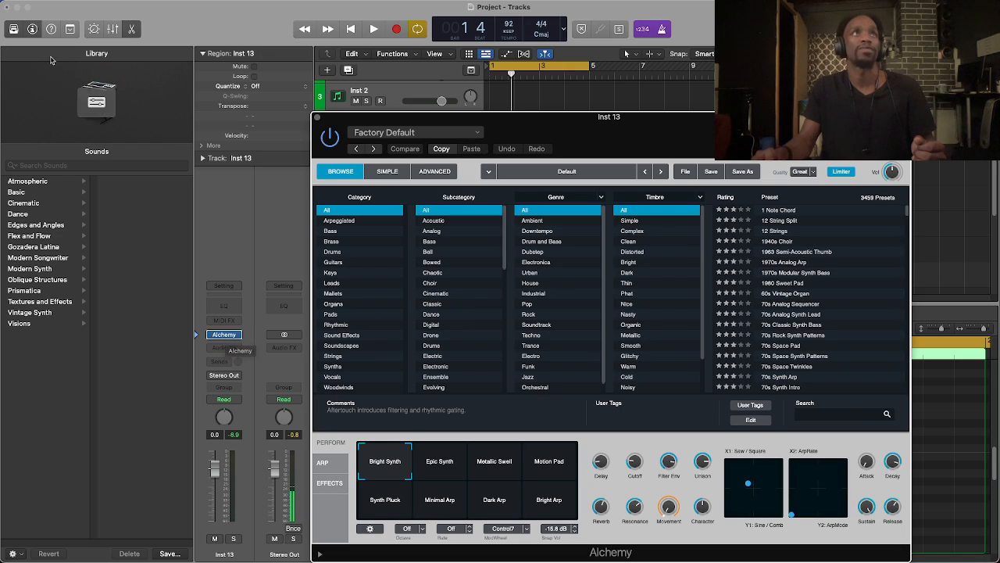
{"action": "left_click", "coordinate": [32, 29]}
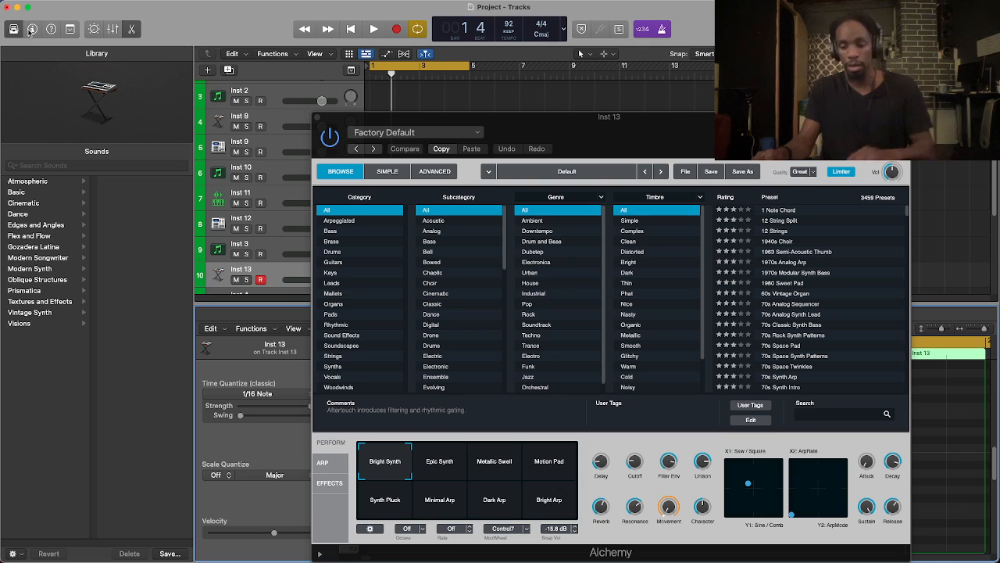
{"action": "left_click", "coordinate": [31, 29]}
{"action": "left_click", "coordinate": [31, 30]}
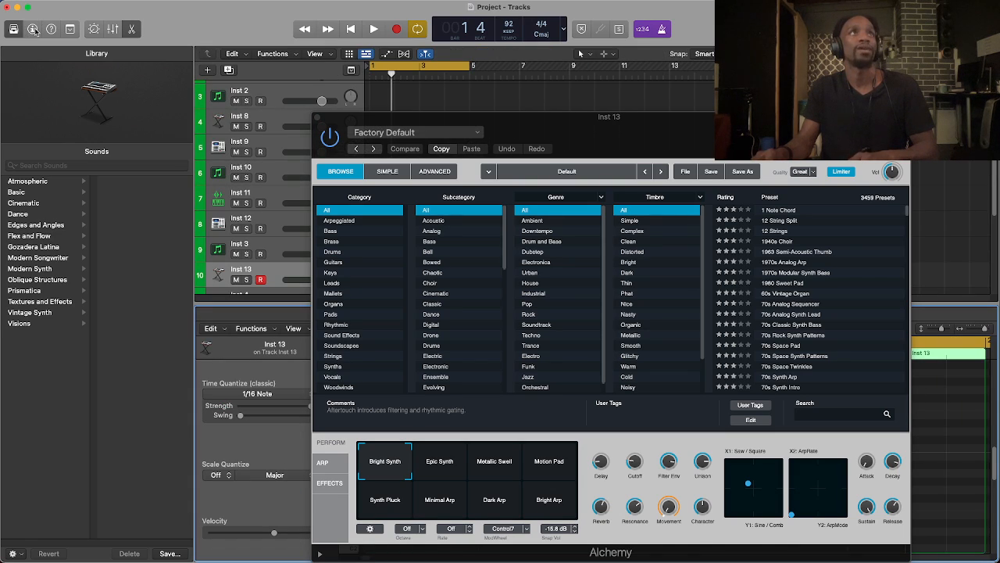
Step: Show the Inspector, hide the Library, and reopen and reposition the Alchemy instrument window of the Inst 13 track
{"action": "left_click", "coordinate": [33, 30]}
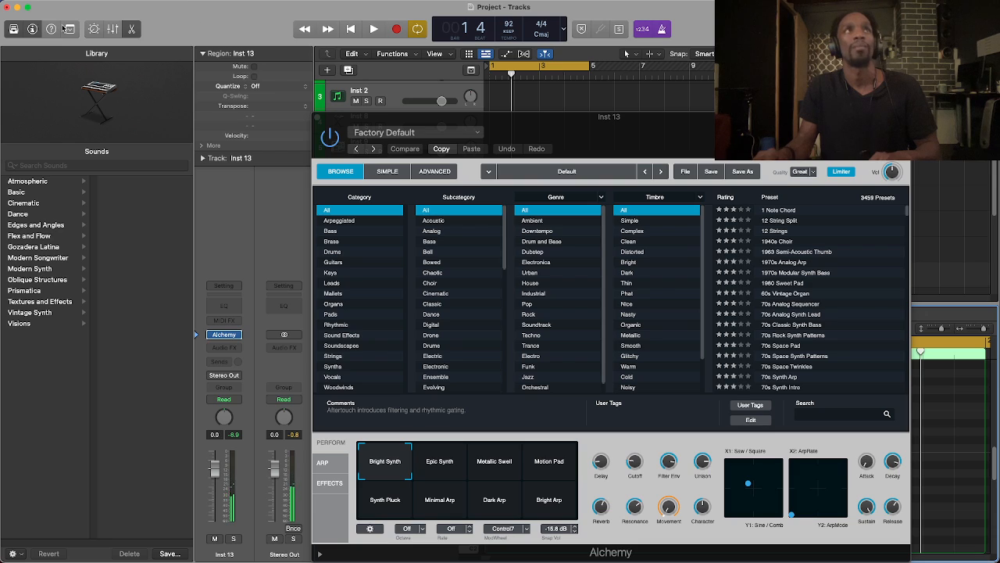
{"action": "left_click", "coordinate": [13, 30]}
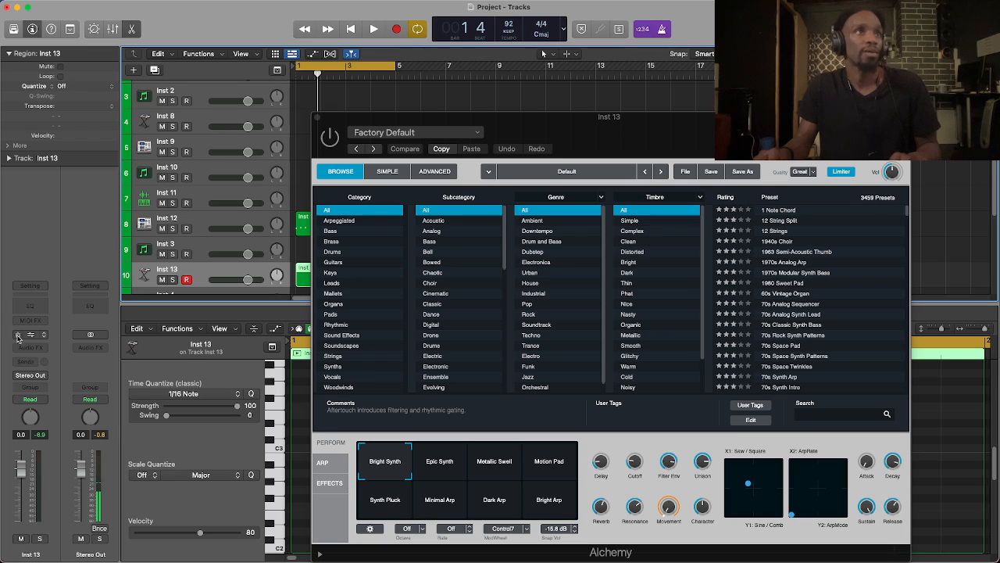
{"action": "left_click", "coordinate": [18, 335]}
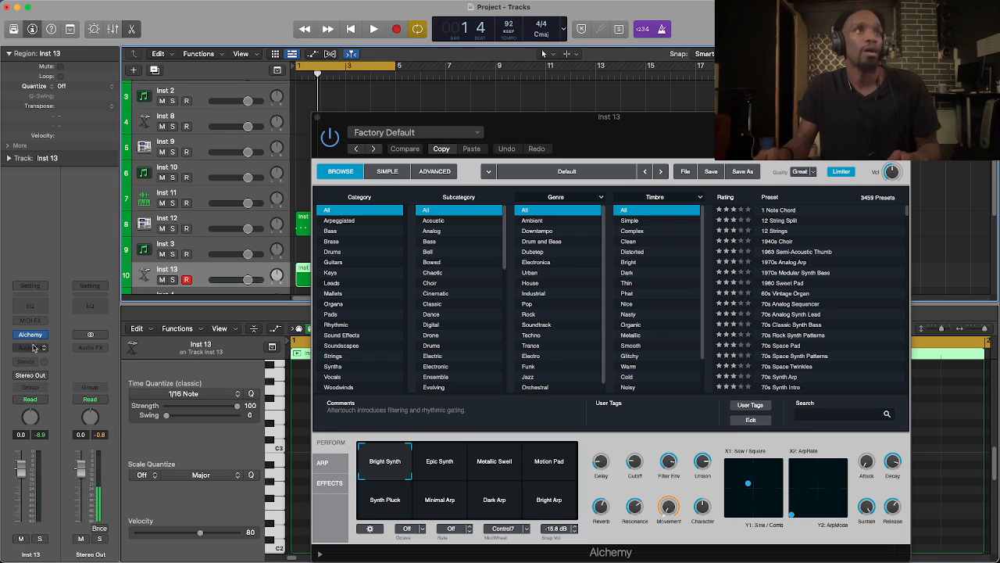
{"action": "left_click", "coordinate": [33, 336]}
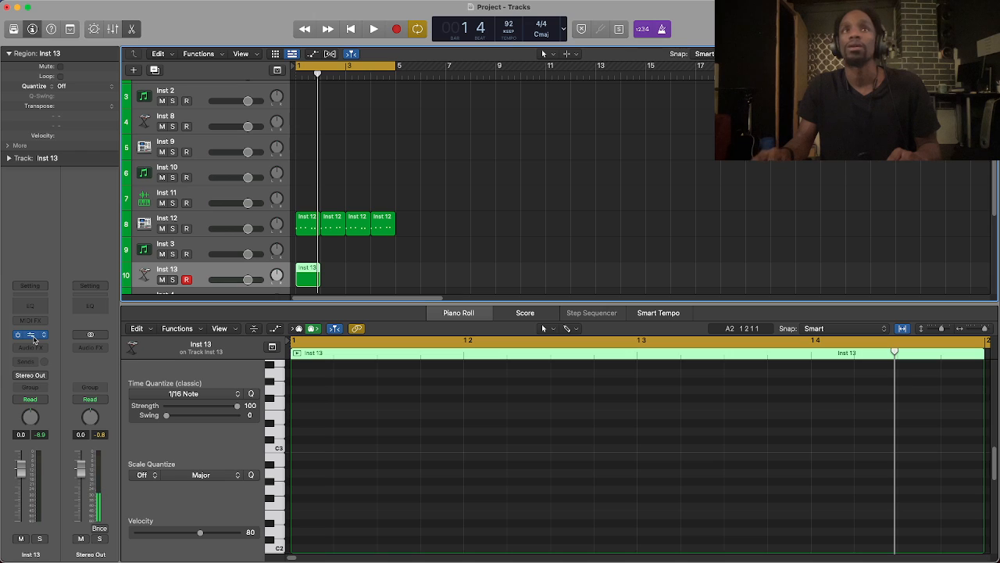
{"action": "left_click", "coordinate": [32, 336]}
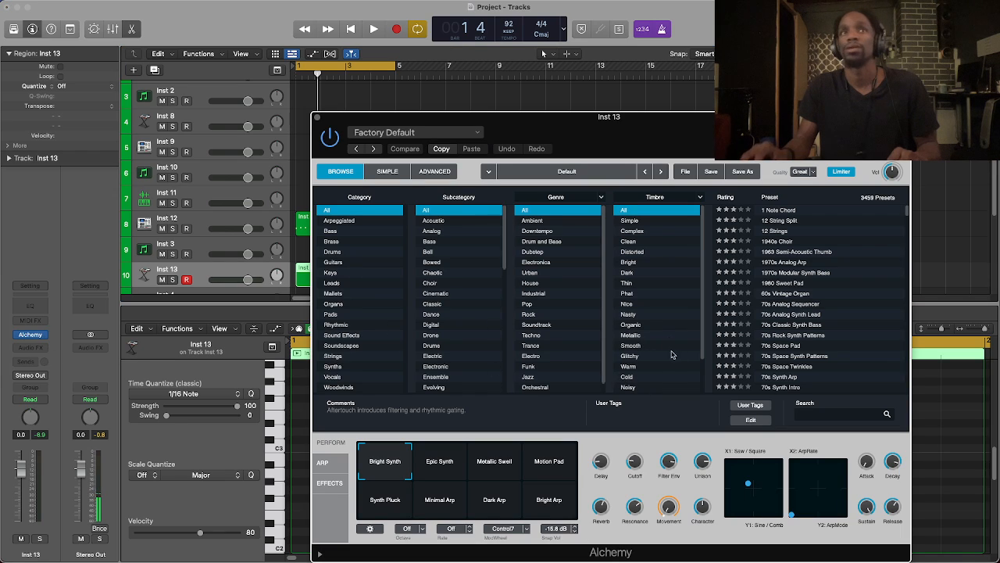
{"action": "left_click_drag", "start_coordinate": [576, 129], "coordinate": [430, 97]}
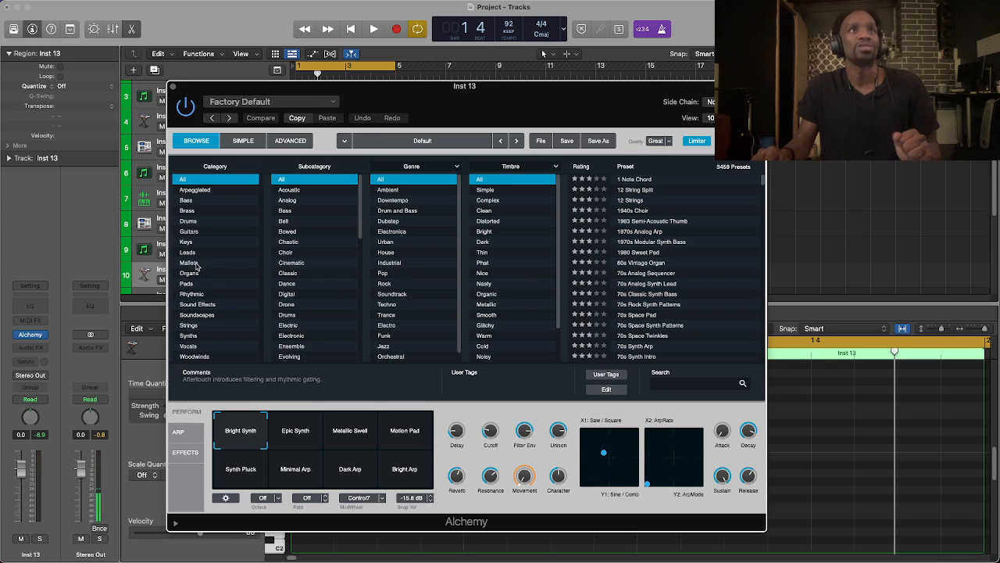
Step: Filter the Alchemy preset browser to the Drums category and look through its timbre options
{"action": "left_click", "coordinate": [189, 221]}
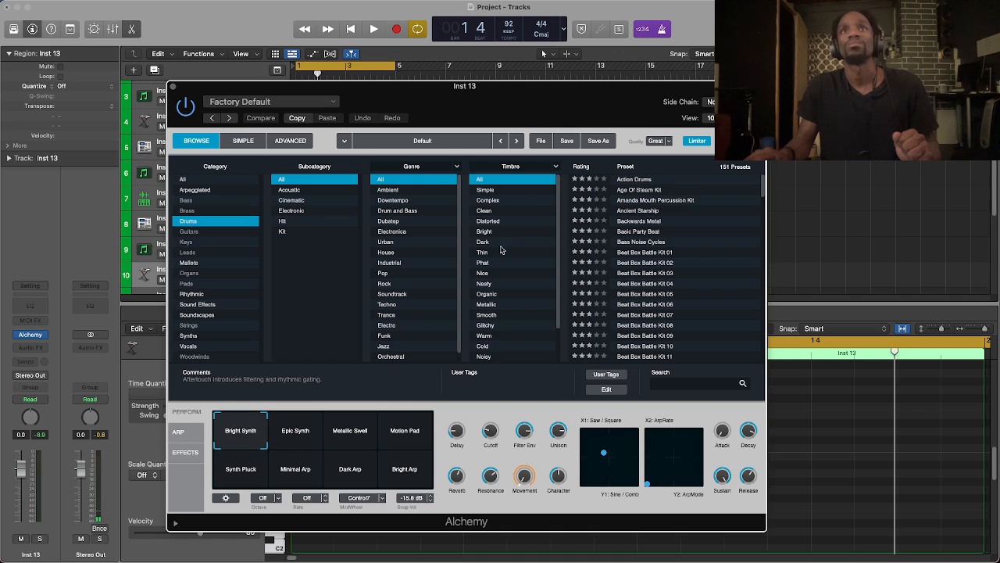
{"action": "scroll", "coordinate": [497, 242], "scroll_direction": "down", "scroll_amount": 1}
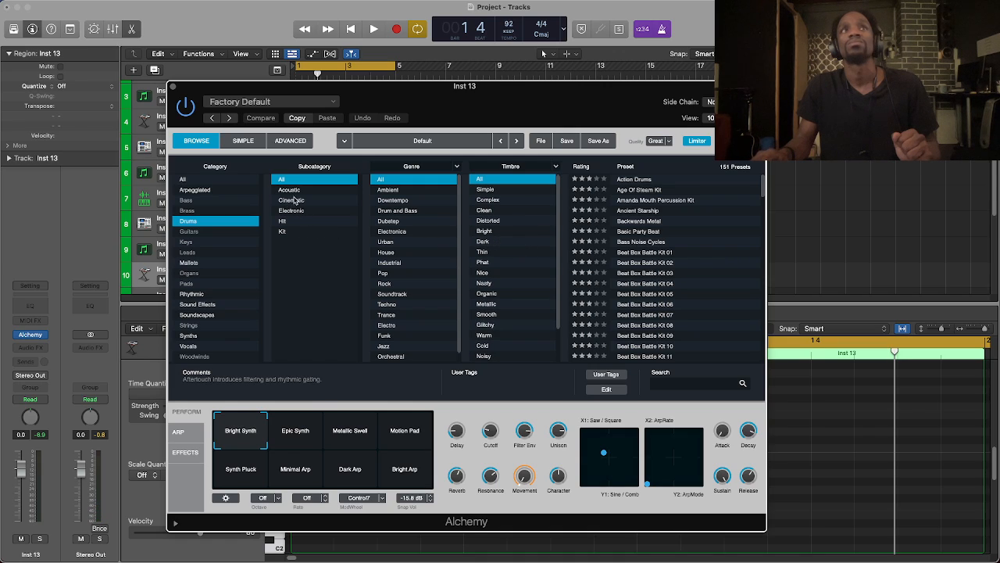
{"action": "scroll", "coordinate": [547, 258], "scroll_direction": "down", "scroll_amount": 3}
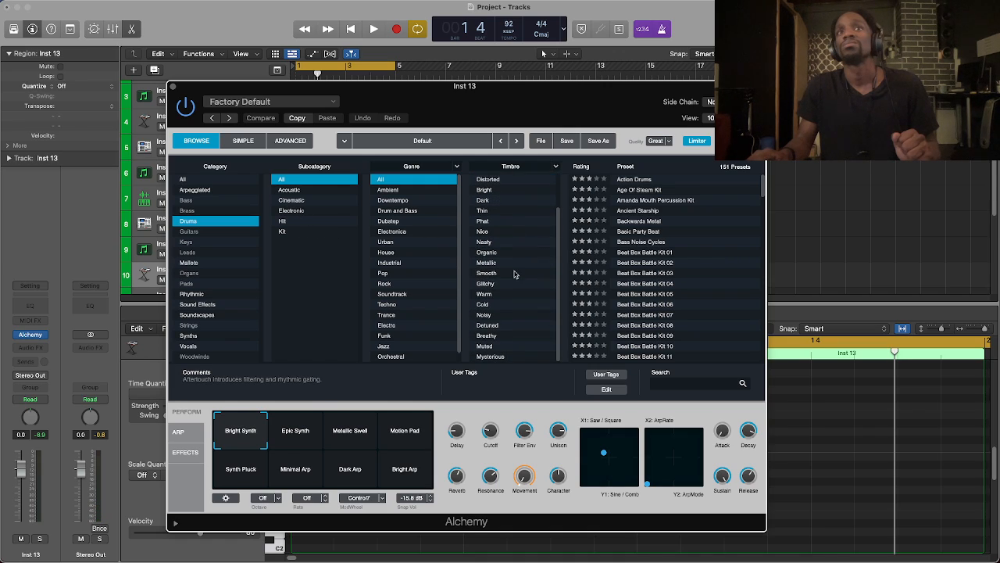
Step: Try the Smooth drum presets Gong Atmosphere, EllyAnna Germ Kit and Deep Hit, and reset the timbre filter to All
{"action": "left_click", "coordinate": [515, 274]}
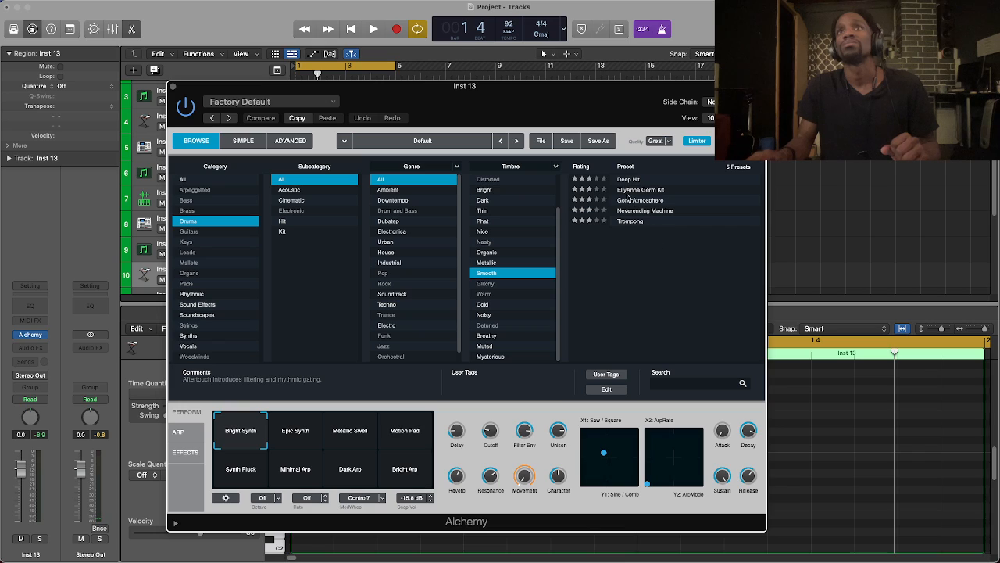
{"action": "left_click", "coordinate": [637, 199]}
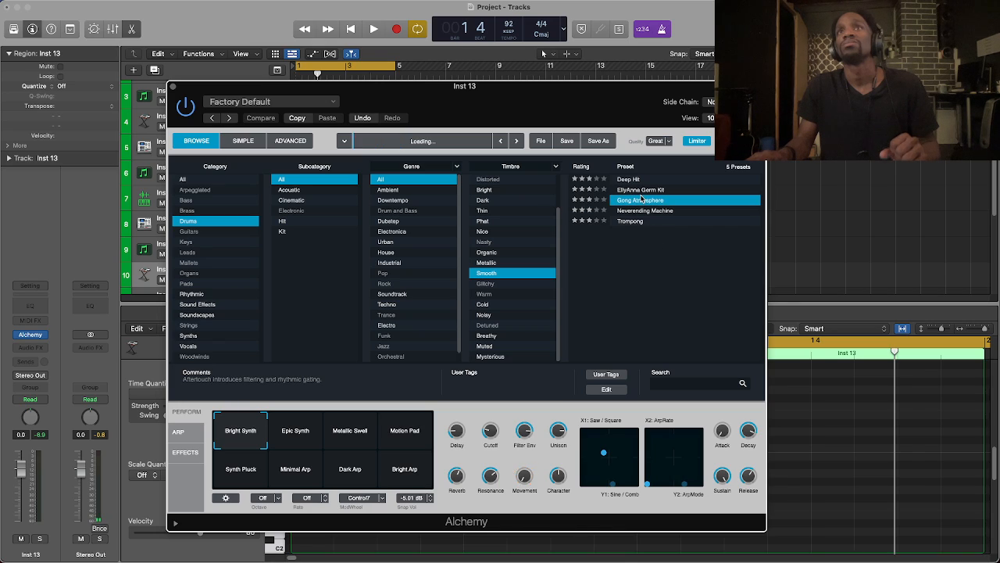
{"action": "left_click", "coordinate": [641, 190]}
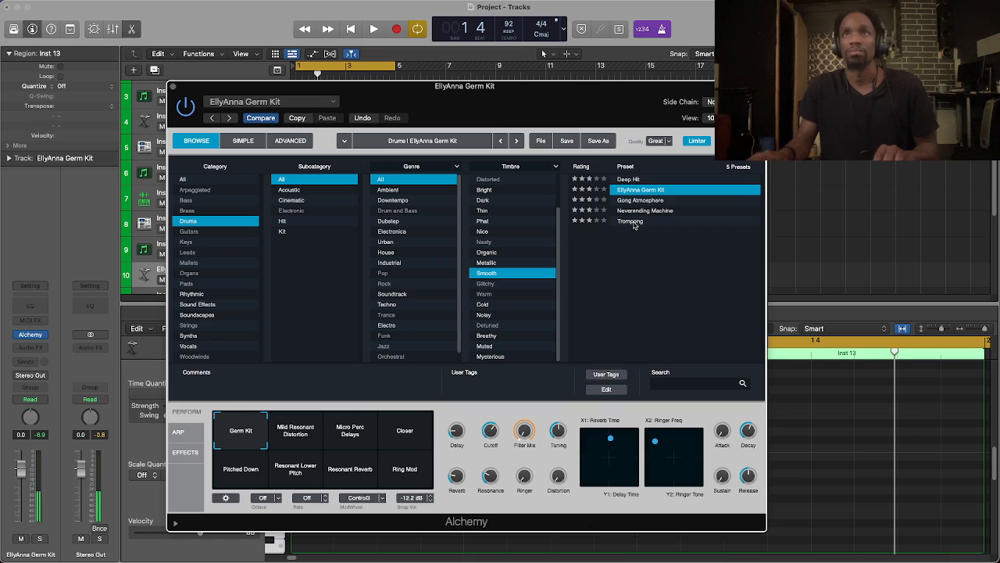
{"action": "left_click", "coordinate": [635, 180]}
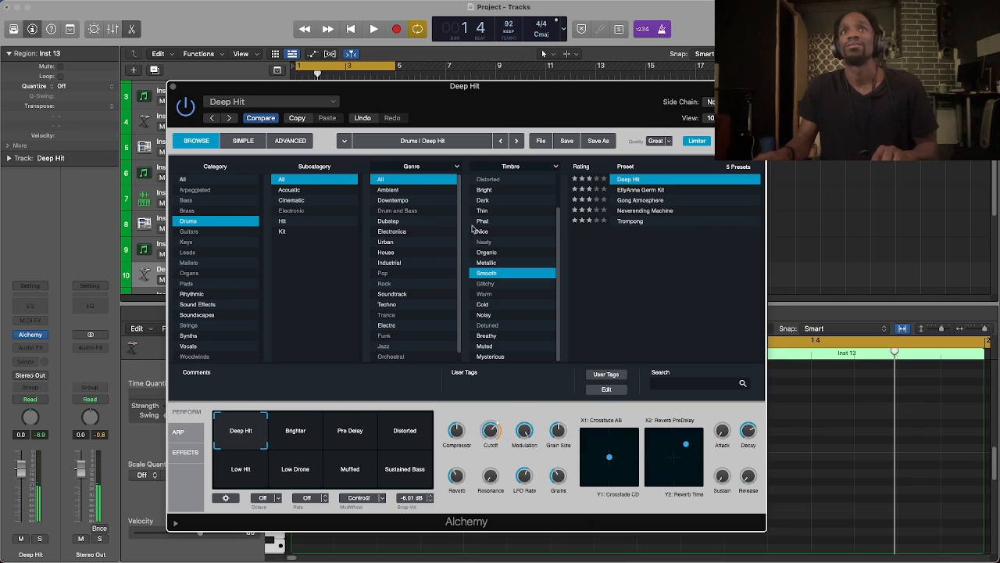
{"action": "scroll", "coordinate": [518, 263], "scroll_direction": "up", "scroll_amount": 3}
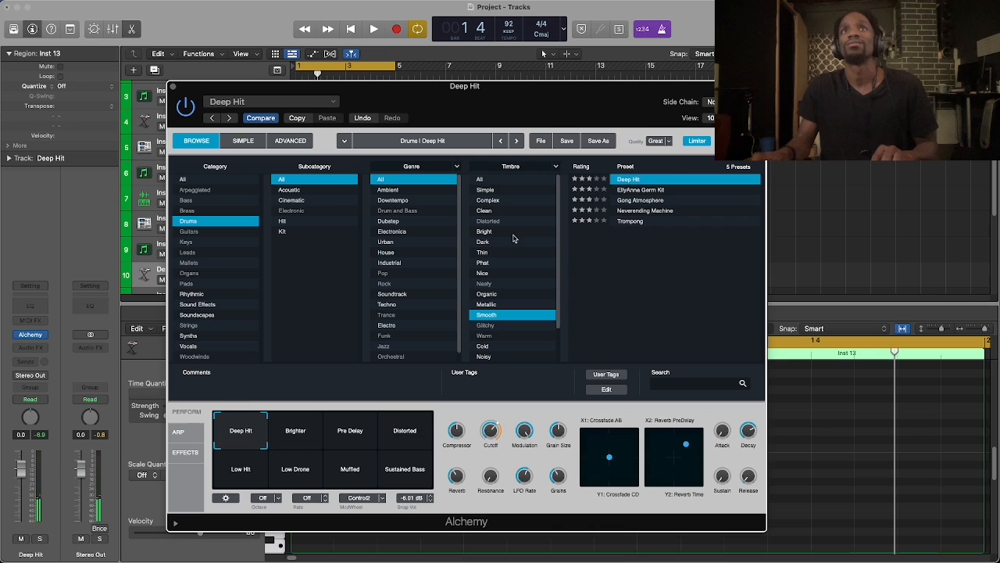
{"action": "left_click", "coordinate": [489, 182]}
Step: Try the Depth Kick, Drop and Drum Machine Kit presets, load Dubstep Drum Set and close the Alchemy window
{"action": "left_click", "coordinate": [631, 210]}
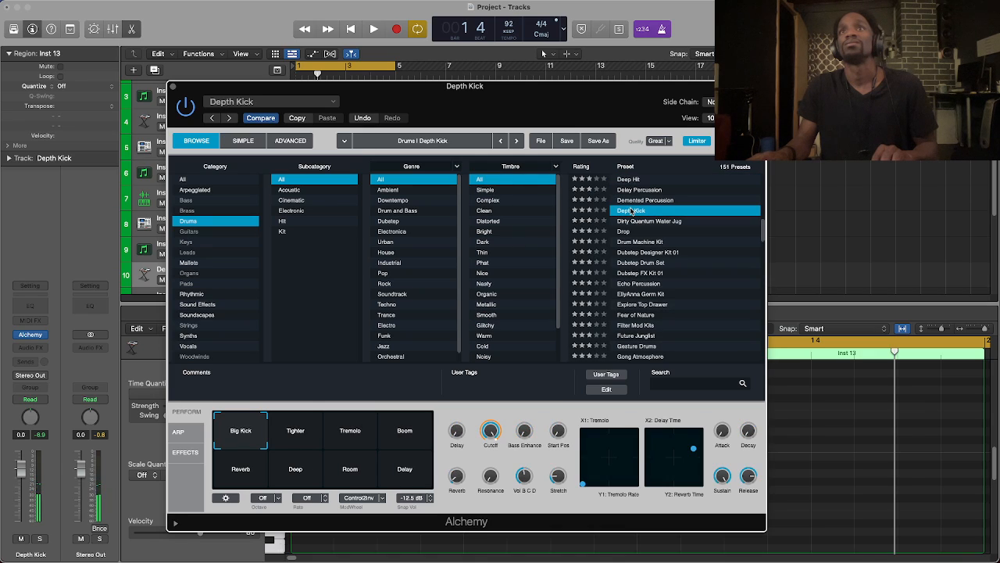
{"action": "left_click", "coordinate": [632, 231]}
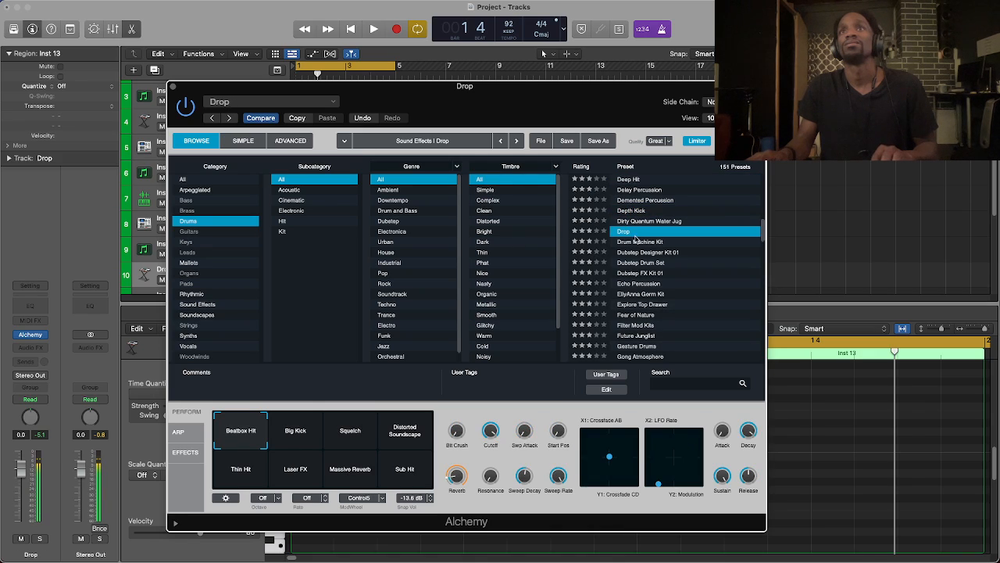
{"action": "left_click", "coordinate": [638, 242]}
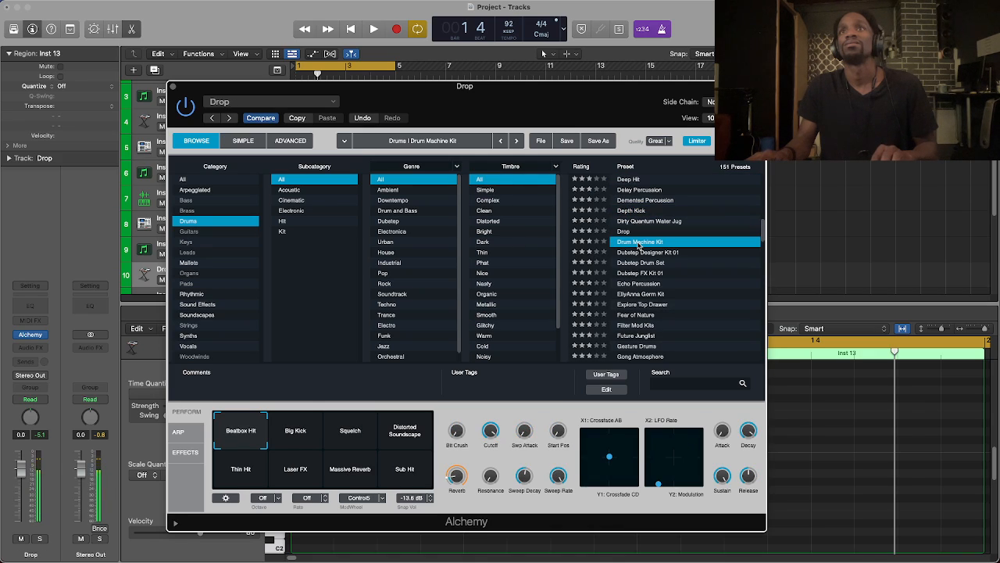
{"action": "left_click", "coordinate": [642, 263]}
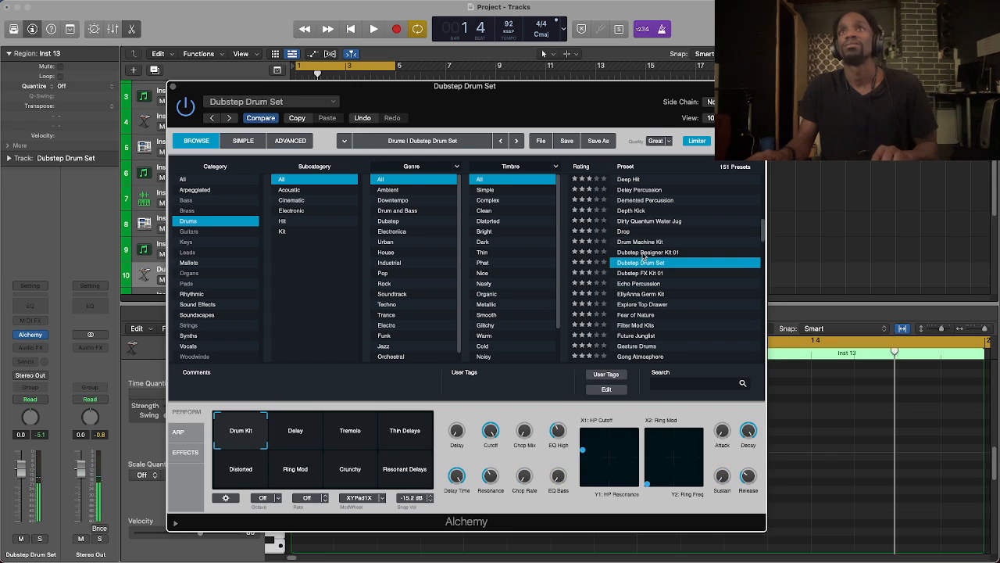
{"action": "left_click", "coordinate": [173, 87]}
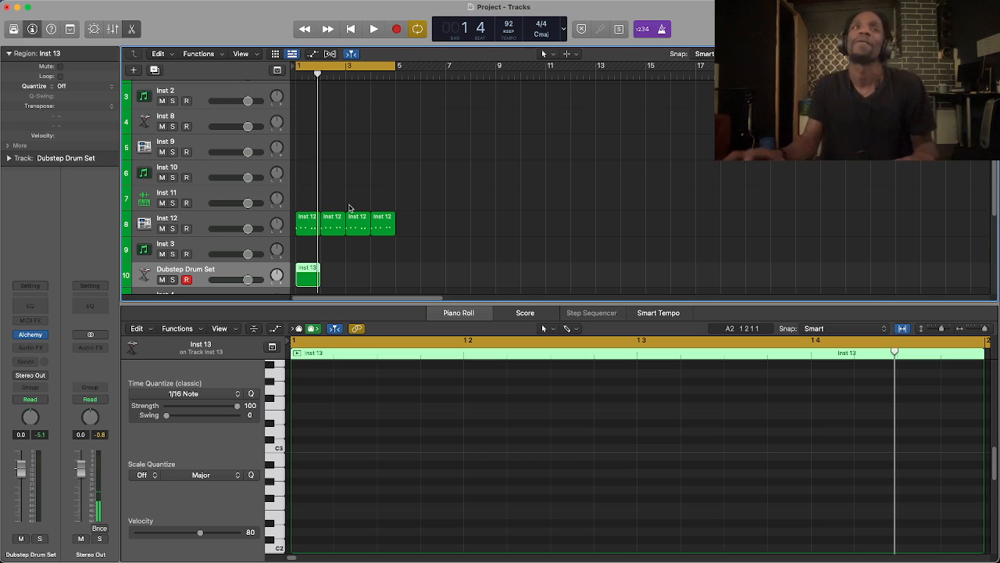
Step: Reopen the Alchemy window to look over the Drums preset list and close it again
{"action": "left_click", "coordinate": [387, 257]}
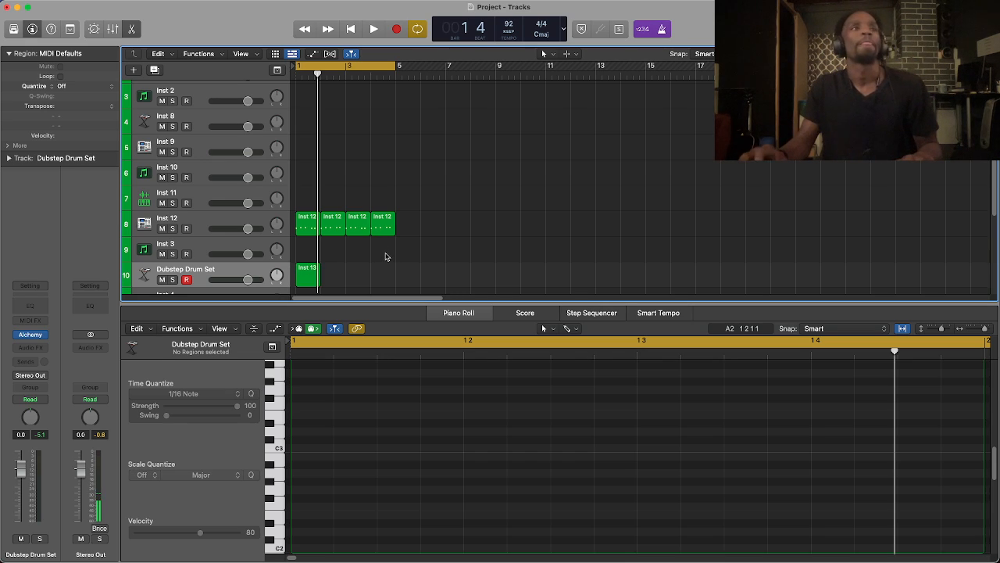
{"action": "left_click", "coordinate": [32, 337]}
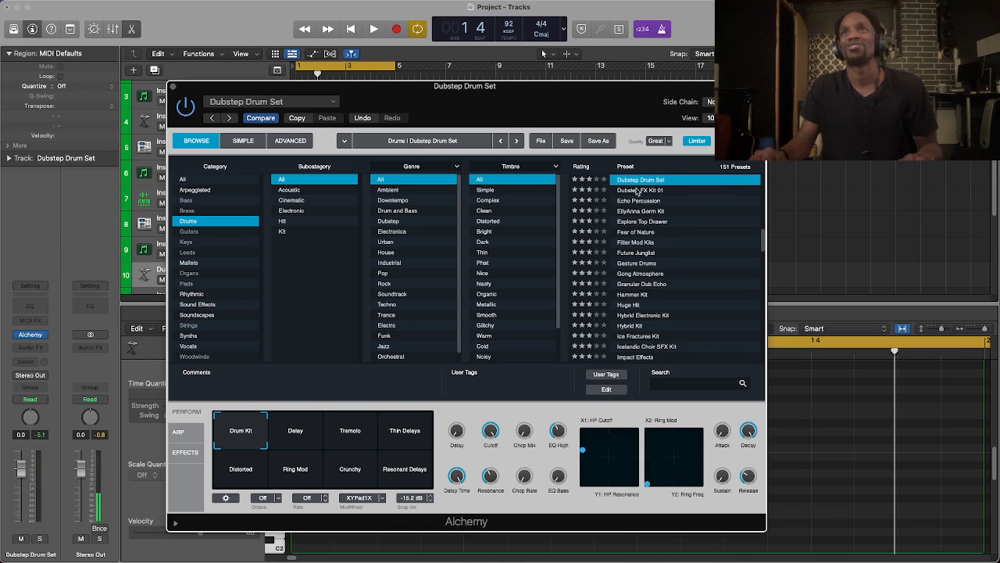
{"action": "scroll", "coordinate": [685, 315], "scroll_direction": "up", "scroll_amount": 10}
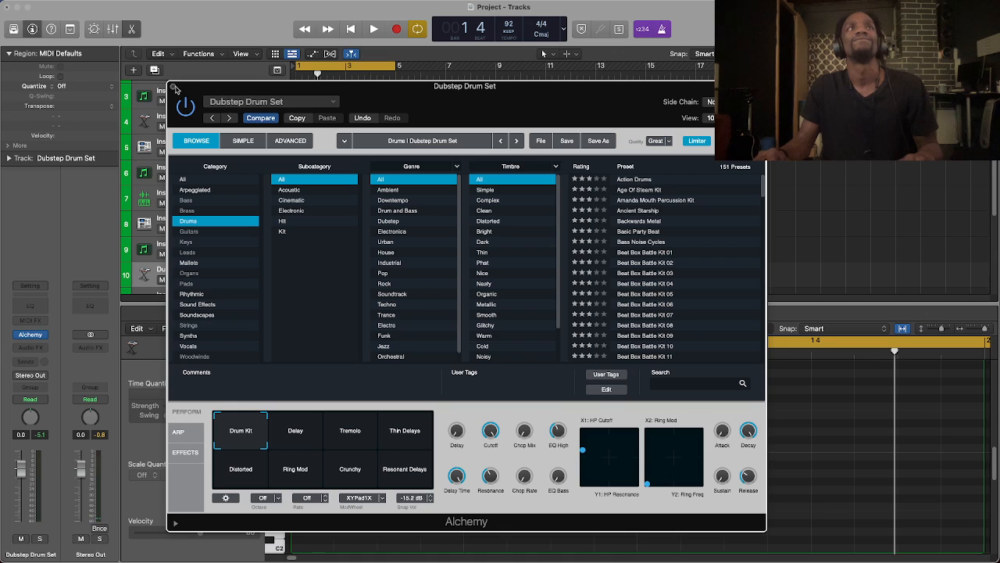
{"action": "left_click", "coordinate": [174, 87]}
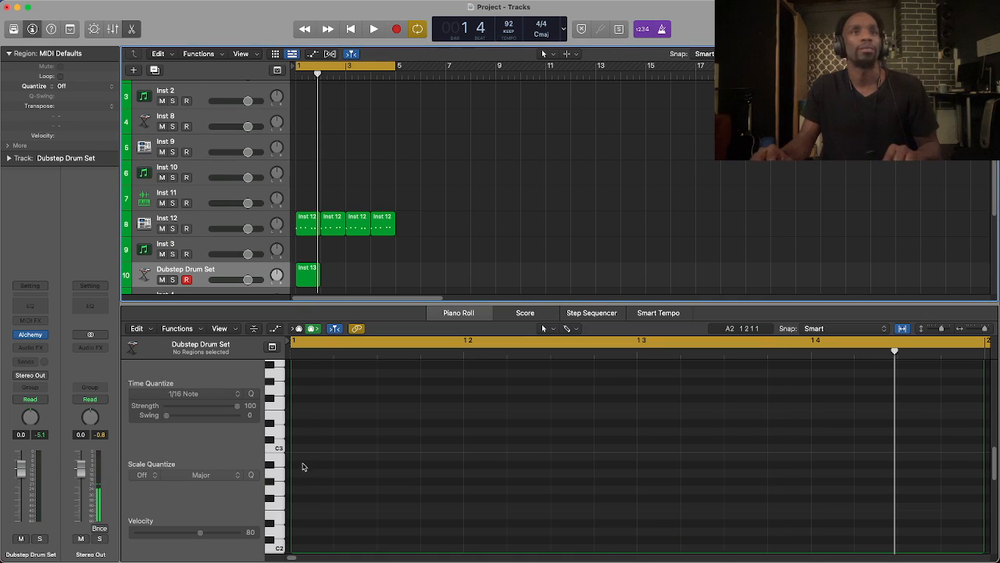
Step: Select the Inst 13 region and audition the Dubstep Drum Set sounds on the Piano Roll keys from around C3 down to C1
{"action": "left_click", "coordinate": [312, 272]}
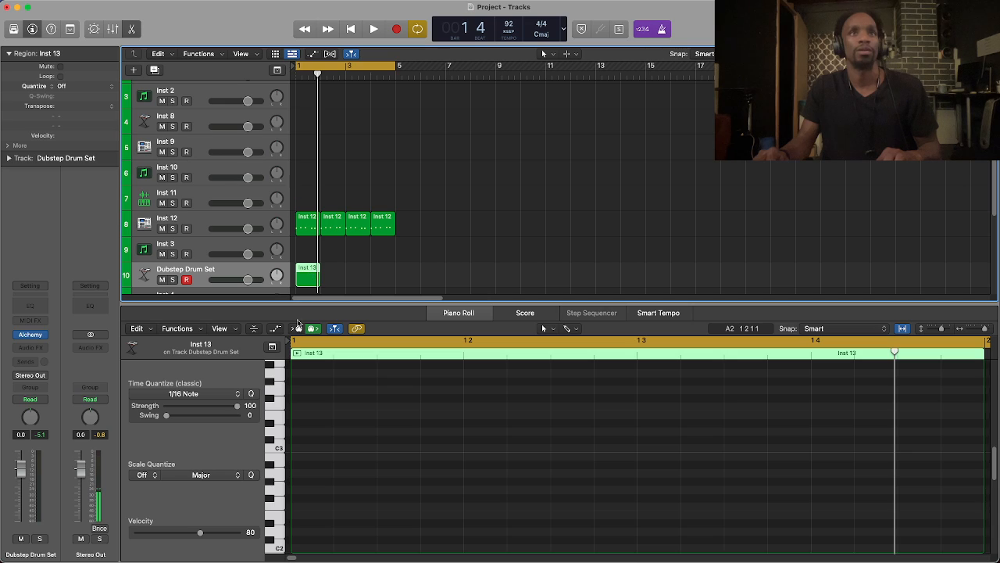
{"action": "left_click", "coordinate": [277, 451]}
{"action": "left_click", "coordinate": [279, 434]}
{"action": "left_click", "coordinate": [279, 464]}
{"action": "left_click", "coordinate": [281, 504]}
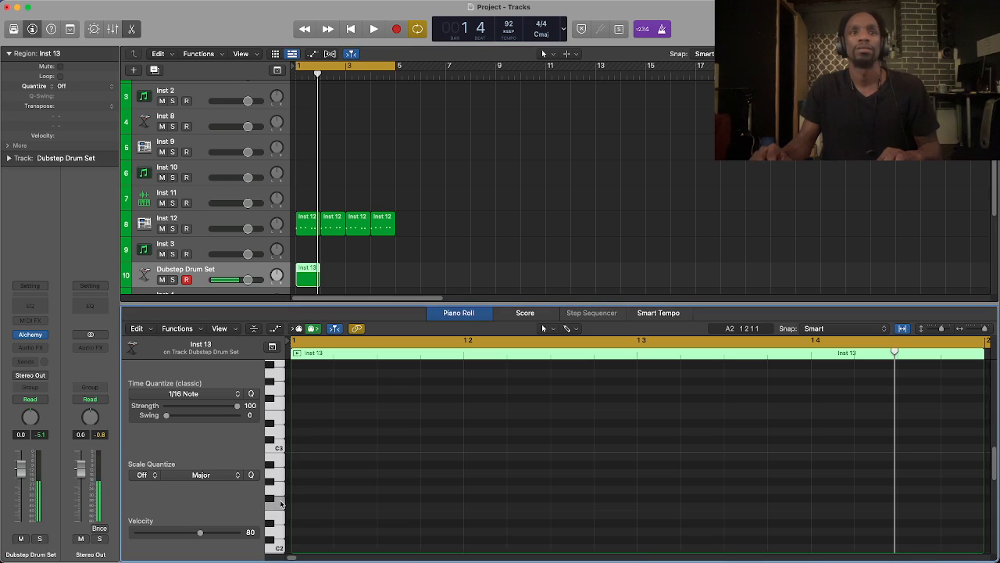
{"action": "scroll", "coordinate": [282, 504], "scroll_direction": "down", "scroll_amount": 3}
{"action": "left_click", "coordinate": [280, 476]}
{"action": "left_click", "coordinate": [278, 461]}
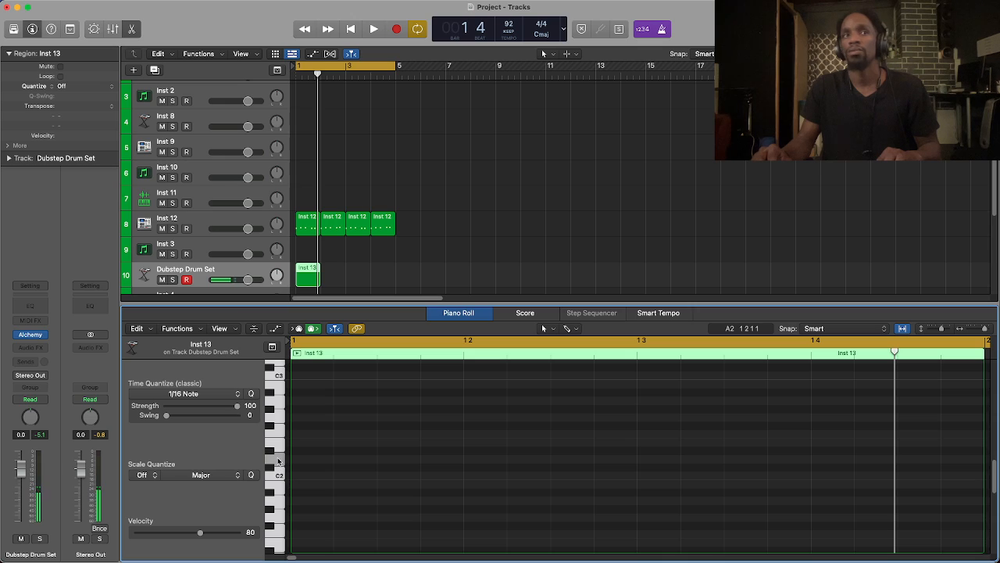
{"action": "left_click", "coordinate": [279, 498]}
{"action": "left_click", "coordinate": [279, 517]}
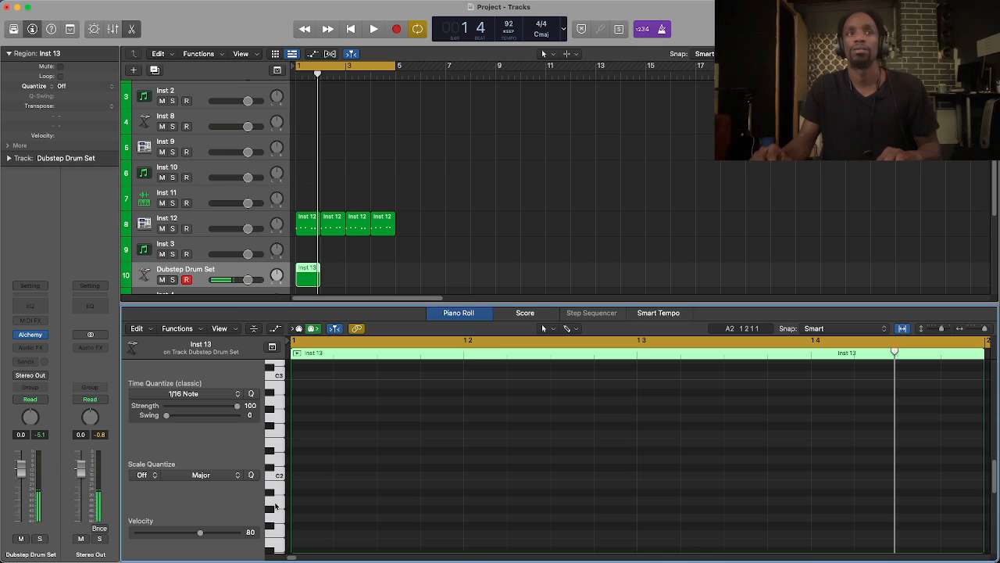
{"action": "left_click", "coordinate": [271, 491]}
{"action": "left_click", "coordinate": [276, 509]}
{"action": "scroll", "coordinate": [278, 508], "scroll_direction": "down", "scroll_amount": 3}
{"action": "left_click", "coordinate": [278, 500]}
{"action": "left_click", "coordinate": [279, 512]}
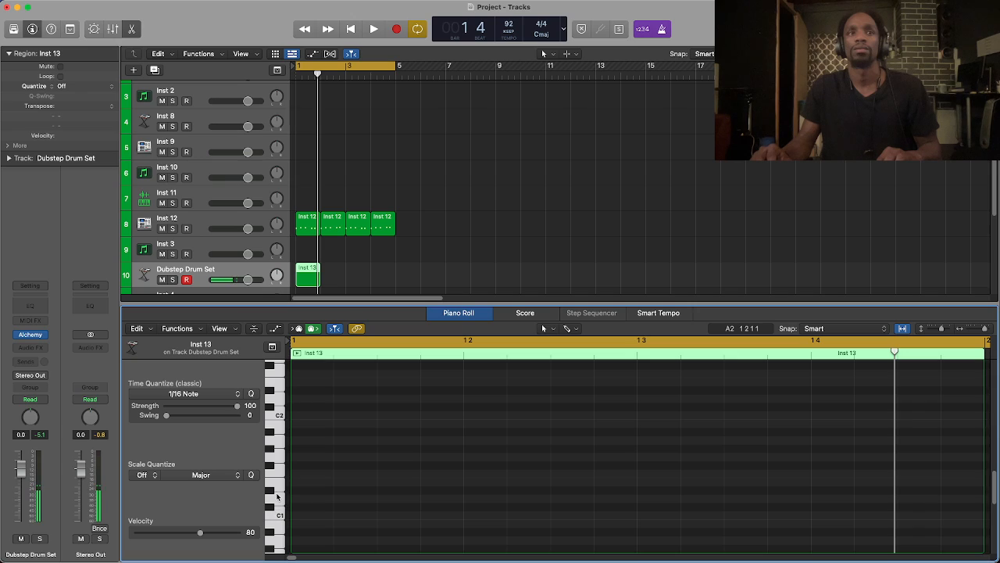
{"action": "left_click", "coordinate": [275, 483]}
{"action": "left_click", "coordinate": [275, 443]}
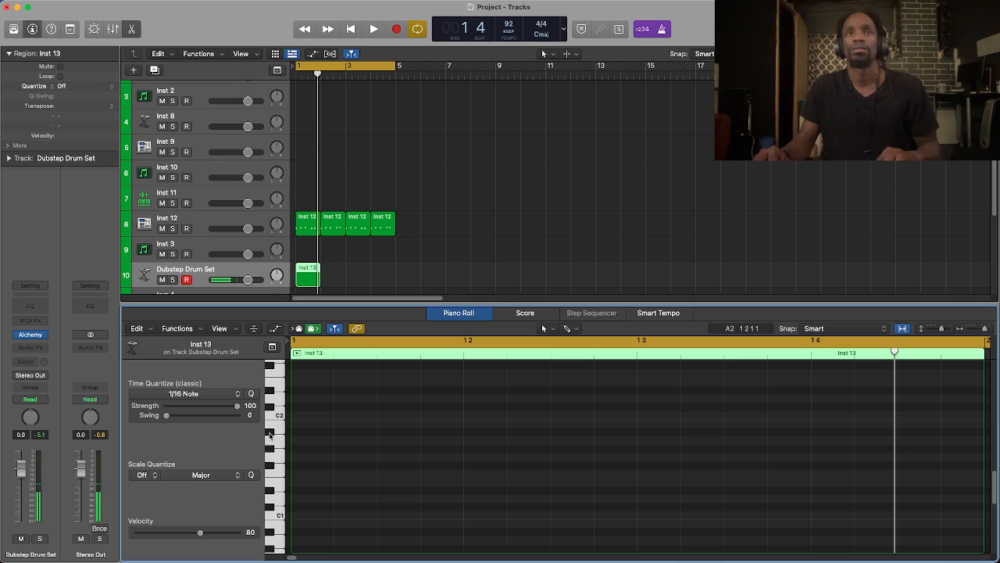
Step: Play a short stretch of the bass pattern, stop it and return the playhead to bar 1
{"action": "key", "text": "space"}
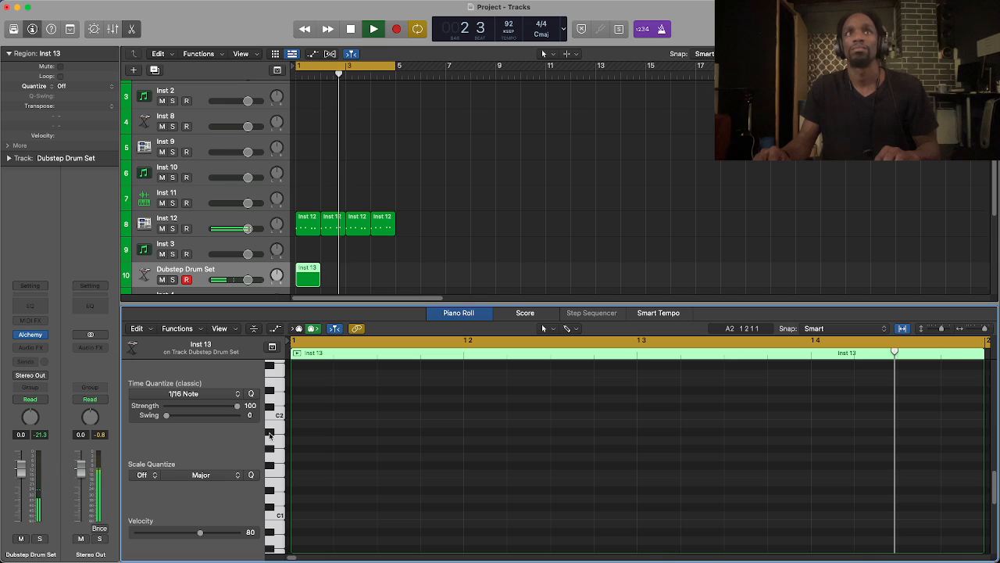
{"action": "key", "text": "space"}
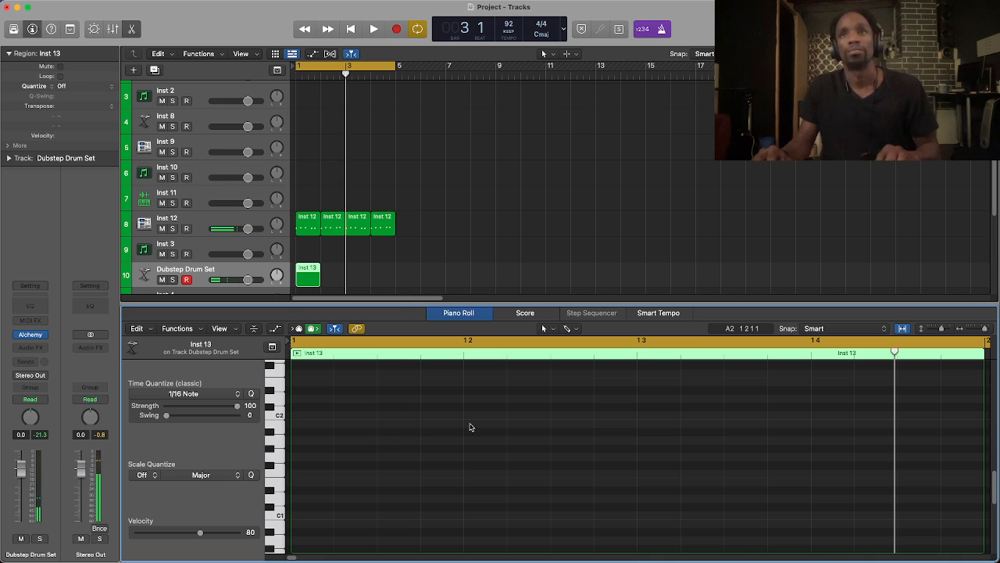
{"action": "key", "text": "Return"}
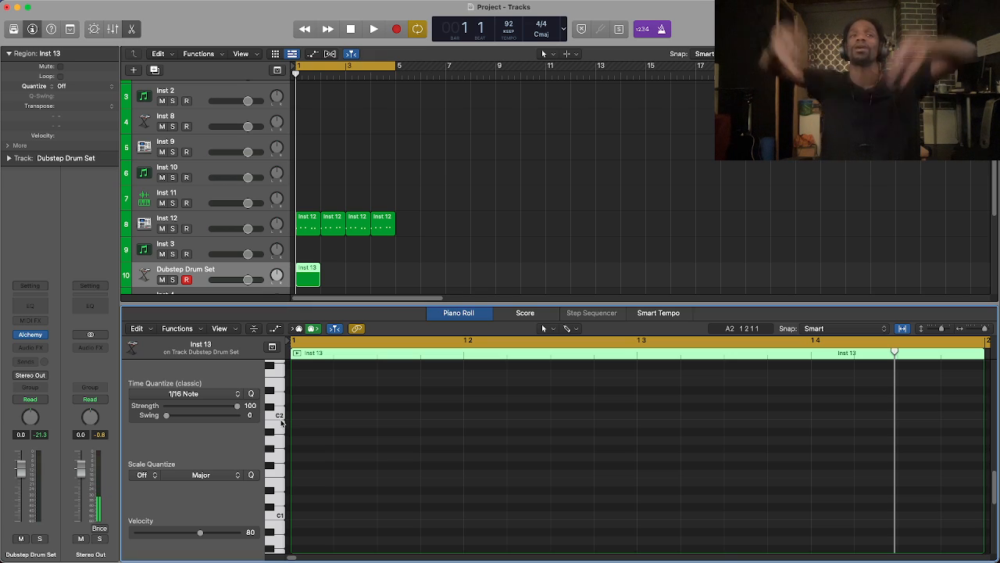
Step: Audition a low drum key, add an A#1 note in the Inst 13 region and move it to beat 2 during playback
{"action": "left_click", "coordinate": [313, 286]}
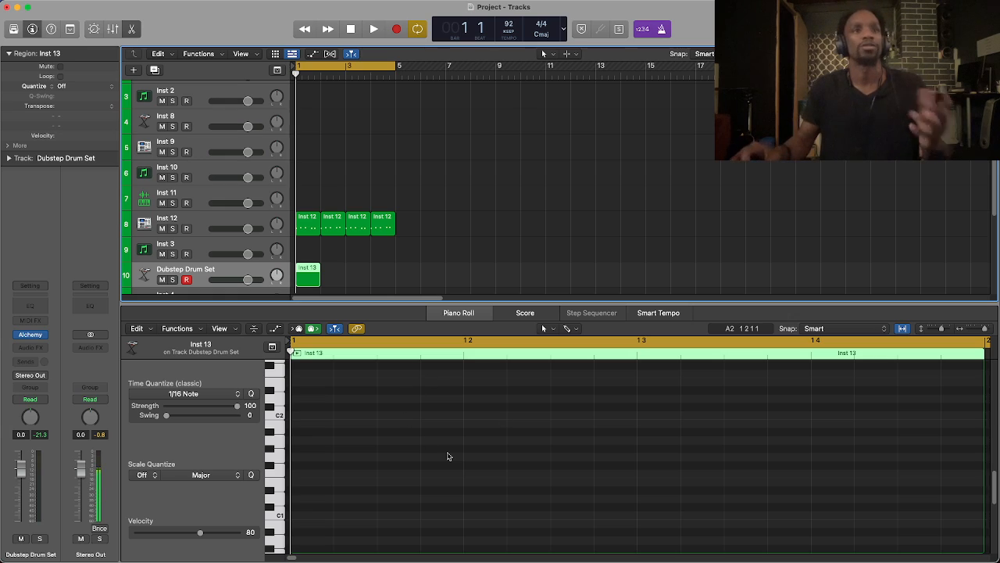
{"action": "left_click", "coordinate": [280, 442]}
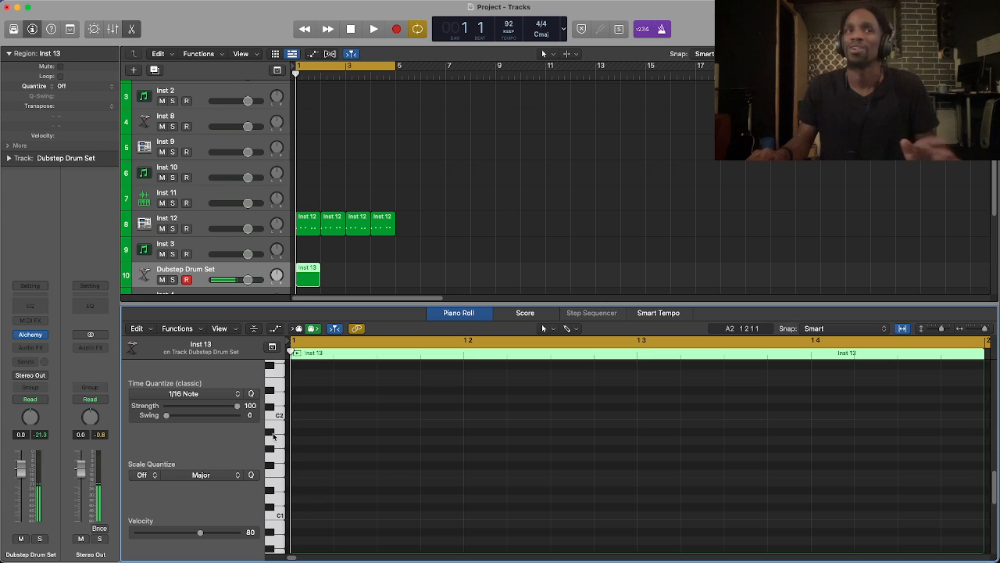
{"action": "right_click", "coordinate": [335, 435]}
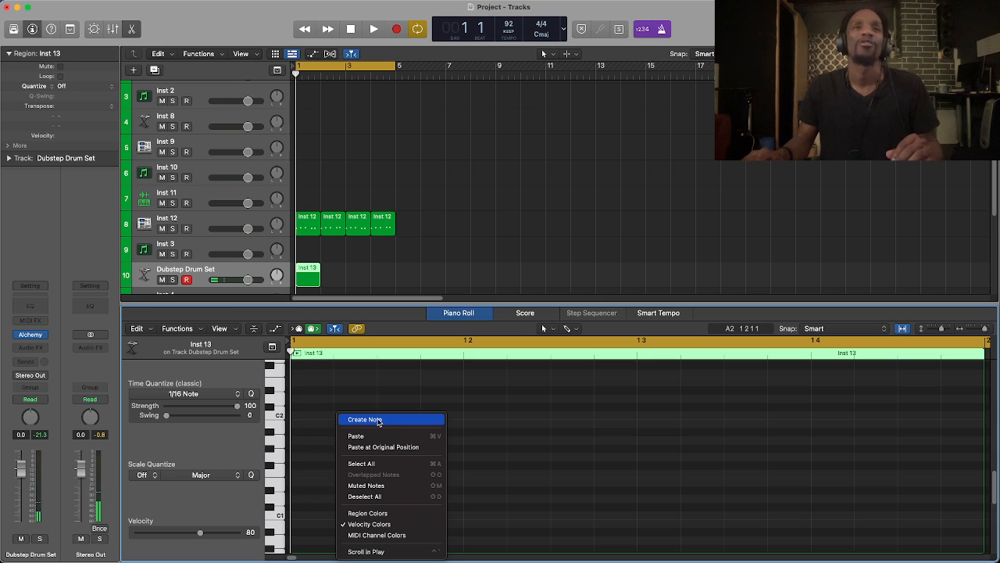
{"action": "left_click", "coordinate": [379, 420]}
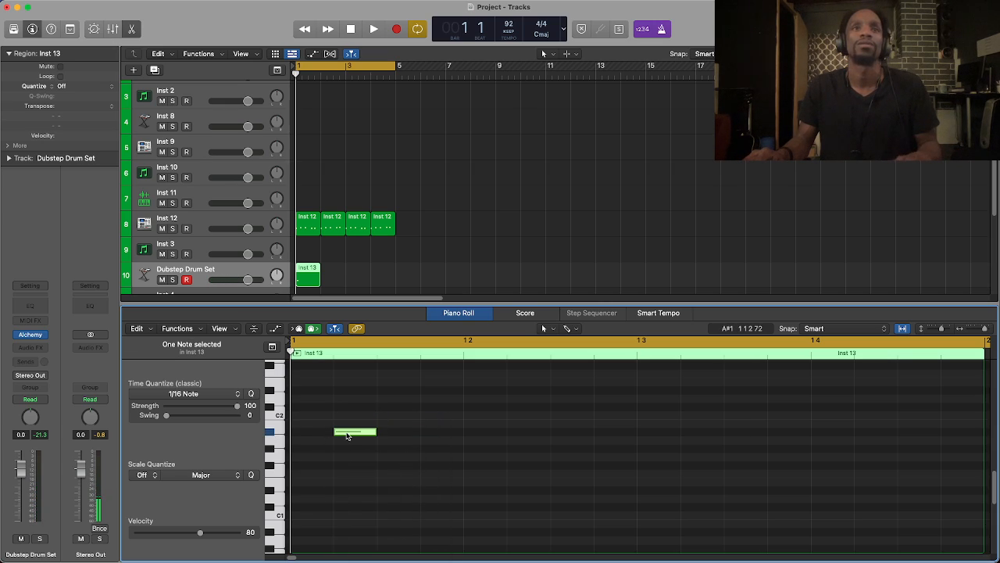
{"action": "key", "text": "space"}
{"action": "left_click_drag", "start_coordinate": [351, 434], "coordinate": [478, 437]}
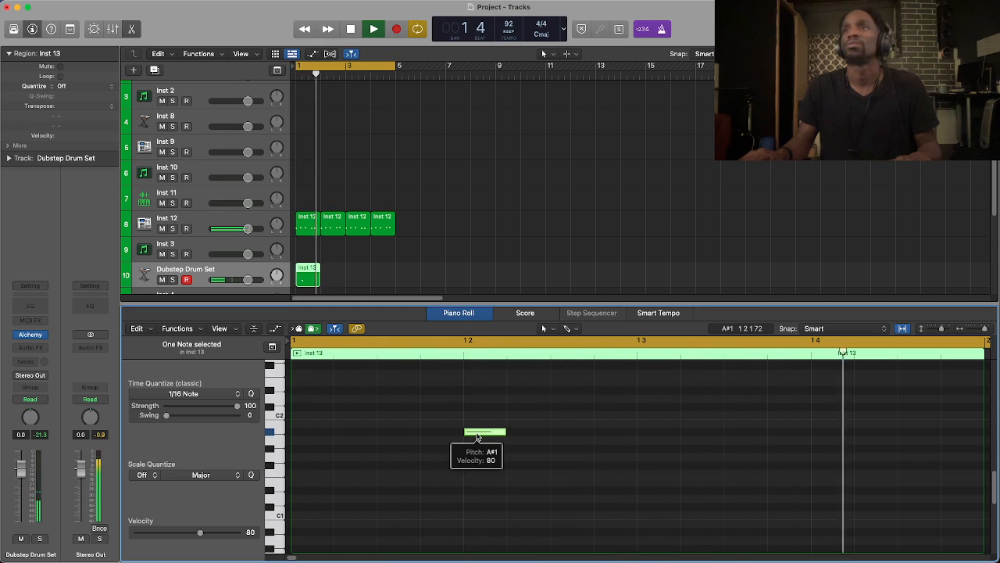
Step: Copy the A#1 note to beat 4 of the Inst 13 region and play the pattern briefly
{"action": "left_click_drag", "start_coordinate": [477, 437], "coordinate": [824, 434]}
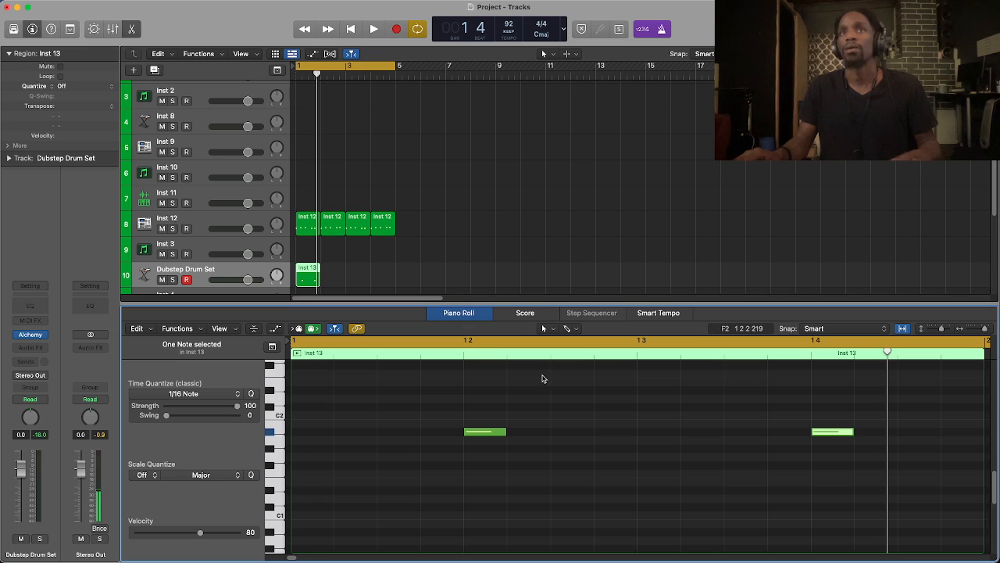
{"action": "key", "text": "space"}
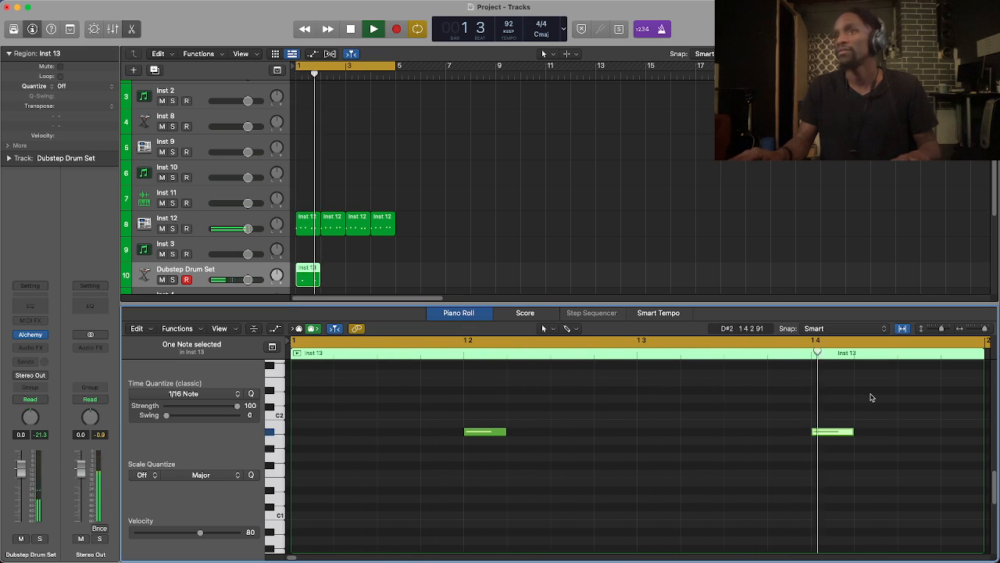
{"action": "key", "text": "space"}
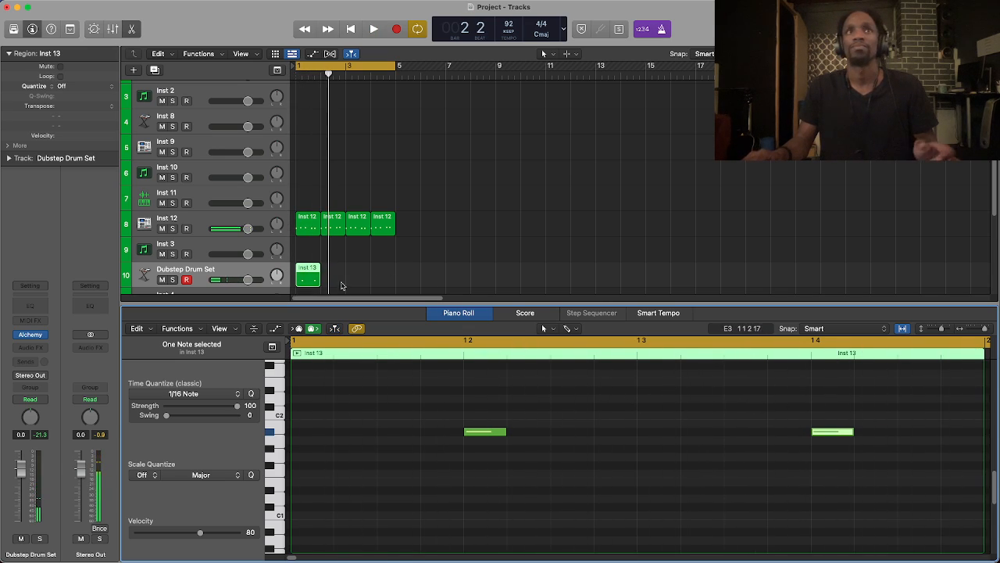
Step: Close the Piano Roll and copy the Inst 13 region from bar 1 to bar 2 on the Dubstep Drum Set track
{"action": "left_click", "coordinate": [296, 222]}
{"action": "left_click", "coordinate": [132, 29]}
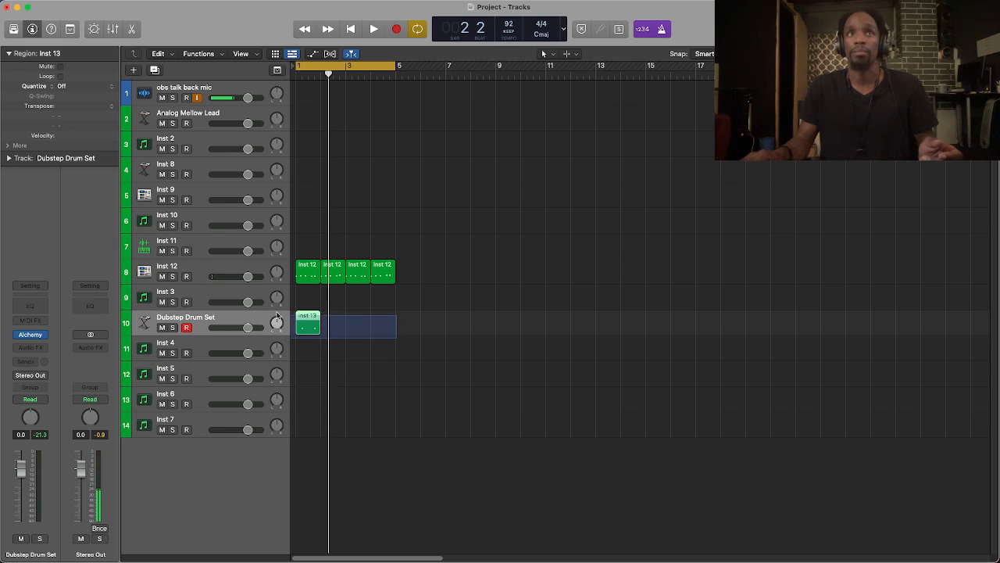
{"action": "left_click", "coordinate": [308, 332]}
{"action": "key", "text": "alt"}
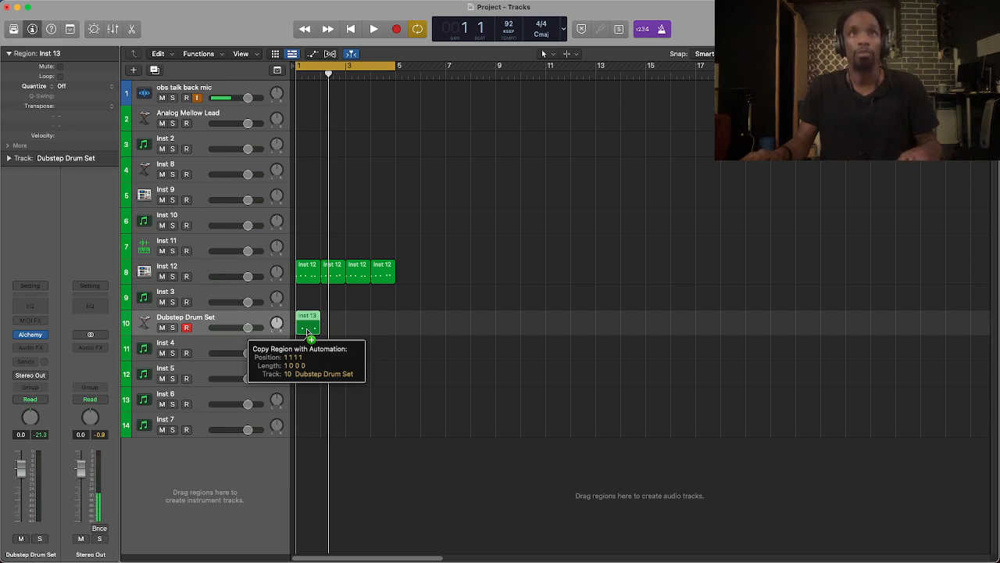
{"action": "left_click_drag", "start_coordinate": [307, 332], "coordinate": [372, 343]}
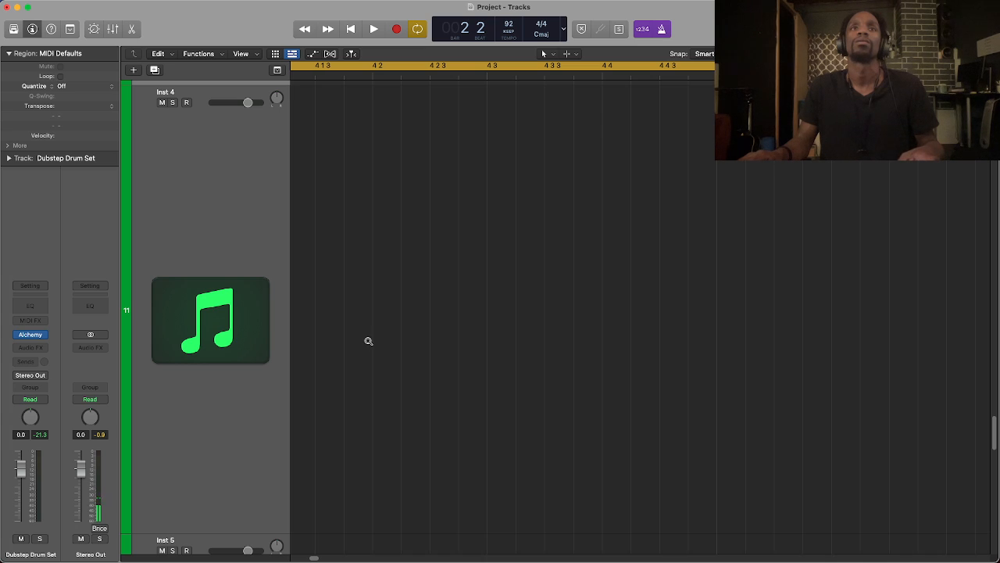
{"action": "left_click", "coordinate": [368, 340]}
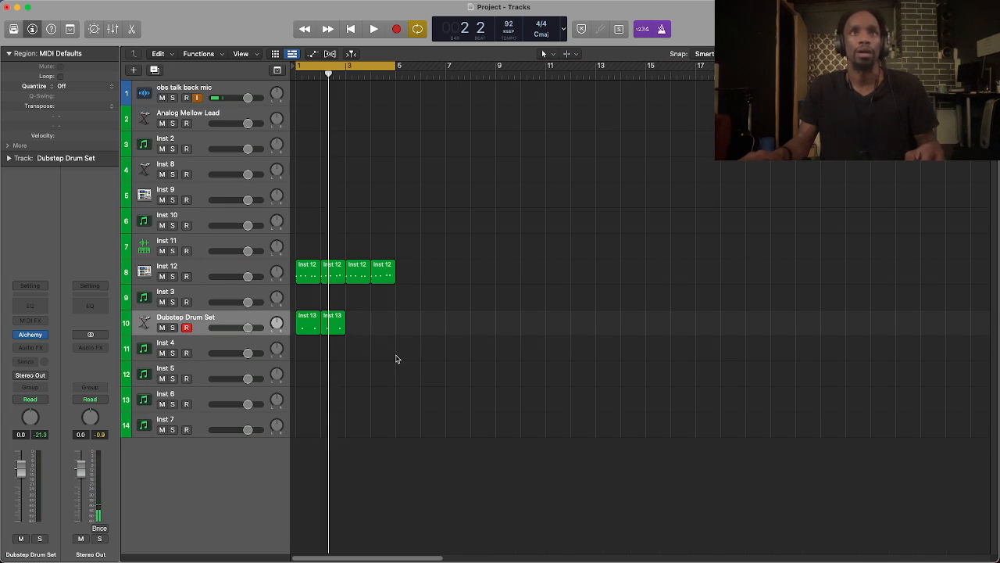
Step: Copy the two Inst 13 regions into bars 3 and 4, and select all four Inst 13 regions
{"action": "left_click_drag", "start_coordinate": [396, 359], "coordinate": [353, 332]}
{"action": "left_click", "coordinate": [455, 365]}
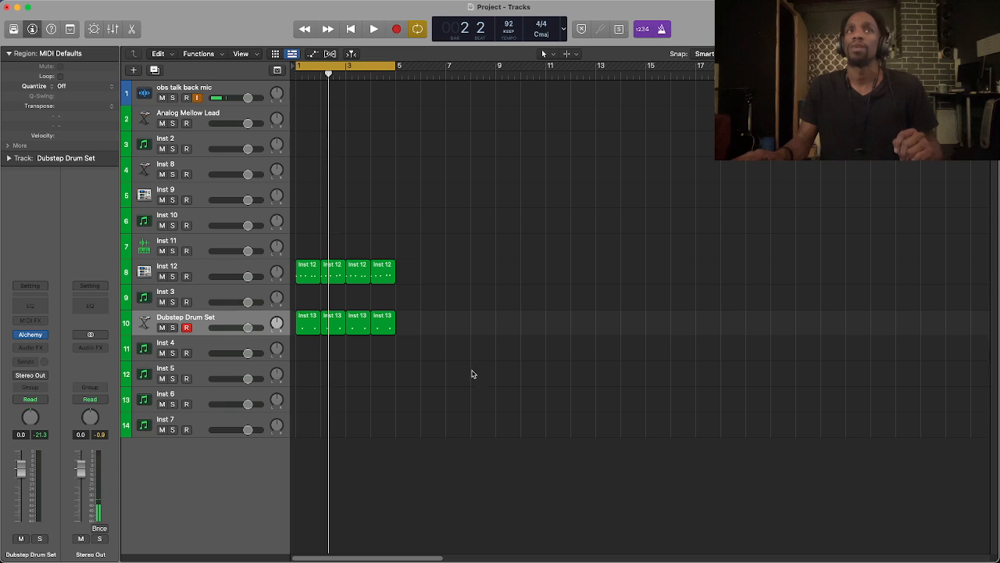
{"action": "left_click_drag", "start_coordinate": [472, 374], "coordinate": [410, 328]}
{"action": "key", "text": "super+z"}
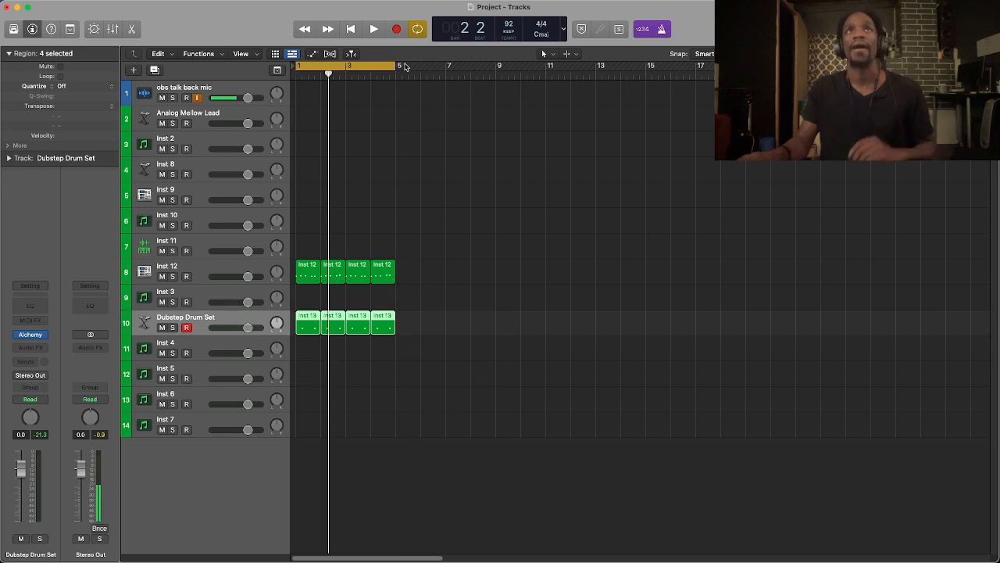
Step: Play the four-bar loop while lowering the Dubstep Drum Set track volume to -2.3 dB, and stop playback
{"action": "left_click_drag", "start_coordinate": [392, 65], "coordinate": [397, 84]}
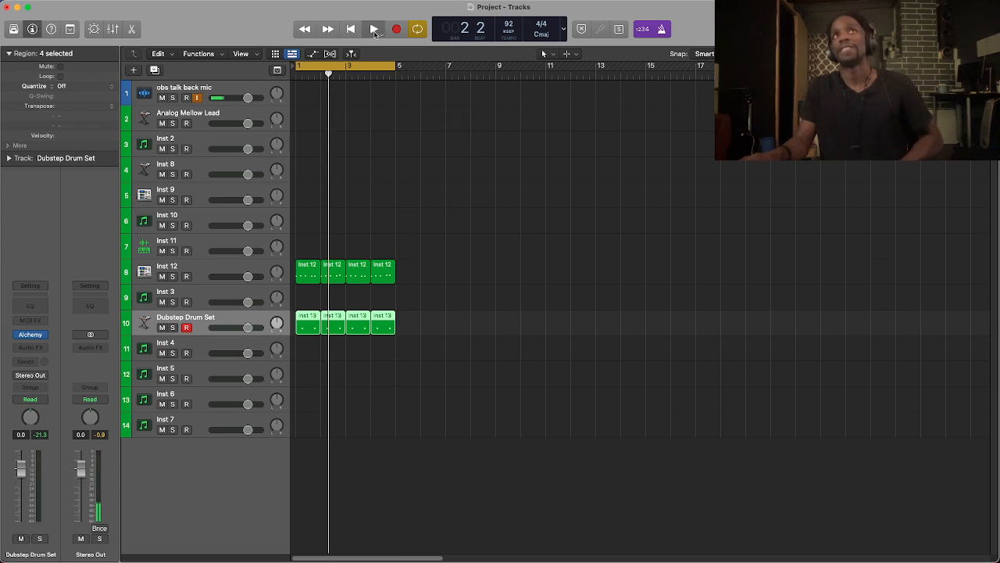
{"action": "left_click", "coordinate": [374, 30]}
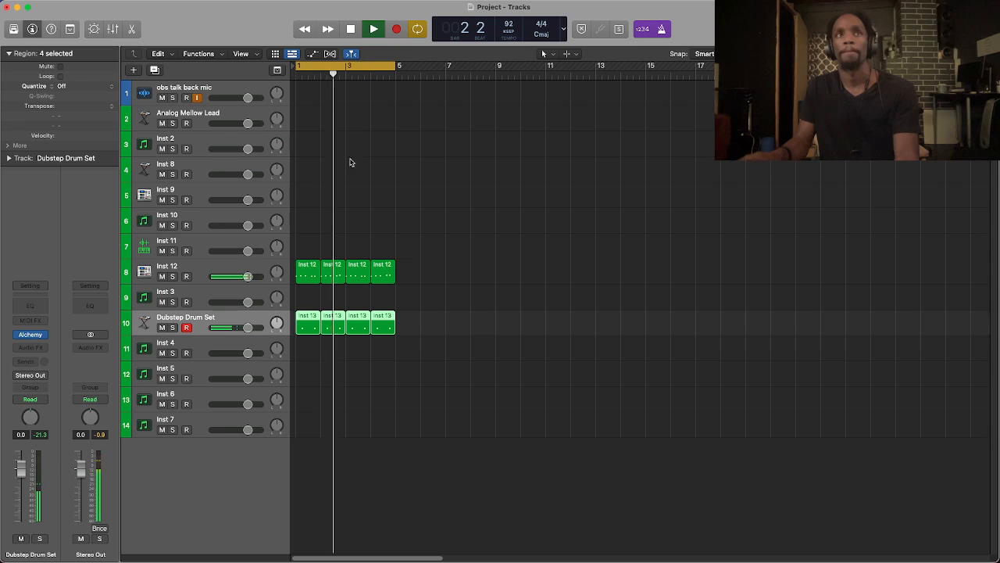
{"action": "left_click_drag", "start_coordinate": [249, 331], "coordinate": [237, 333]}
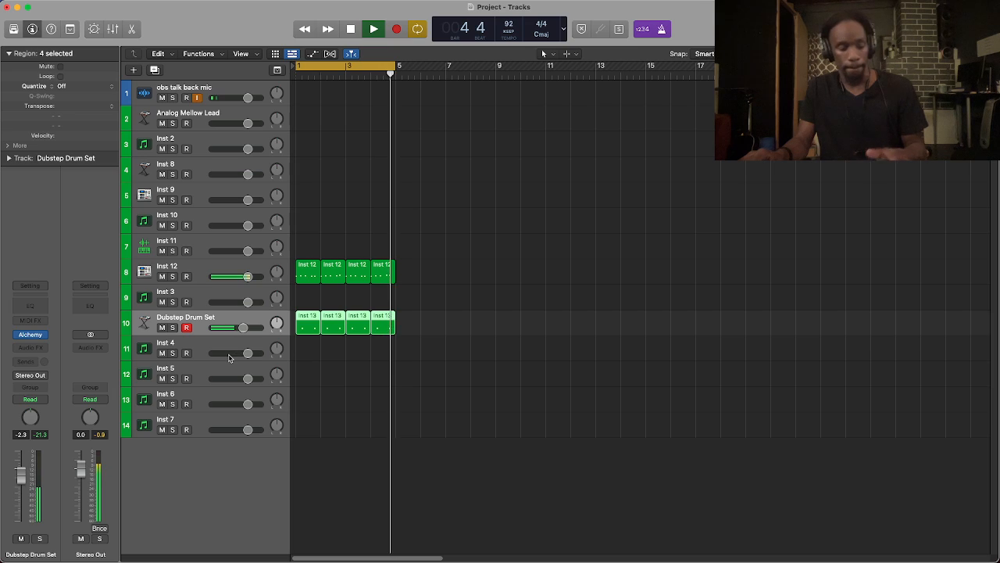
{"action": "key", "text": "space"}
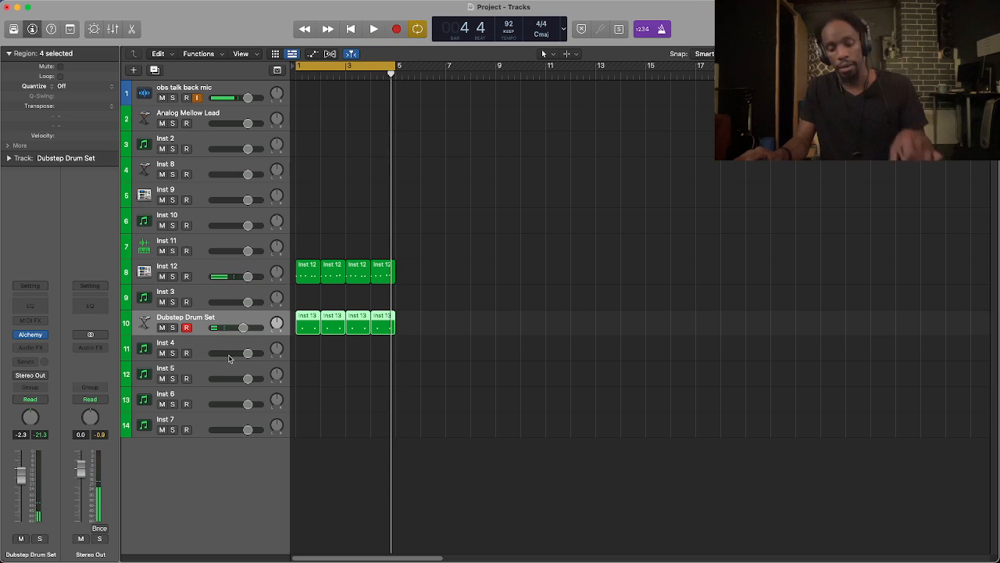
Step: Duplicate the Dubstep Drum Set track, create a MIDI region at bar 1 on the duplicate and open it in the Piano Roll
{"action": "key", "text": "super+d"}
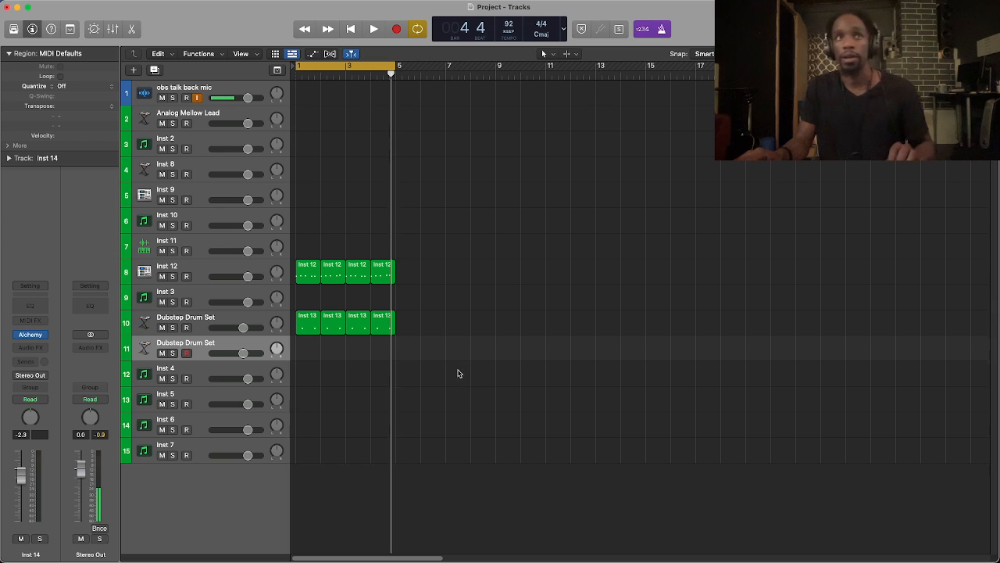
{"action": "right_click", "coordinate": [297, 350]}
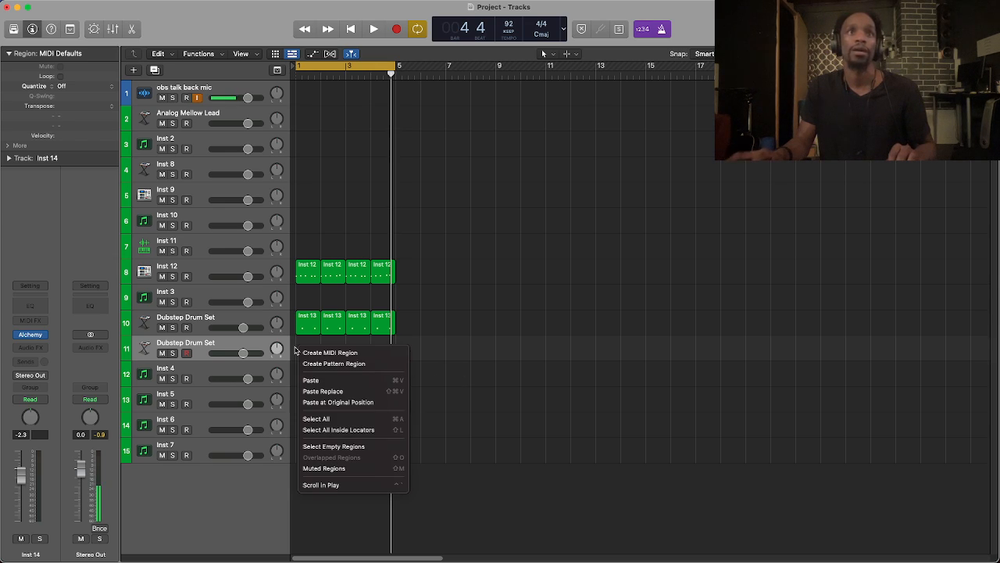
{"action": "left_click", "coordinate": [314, 353]}
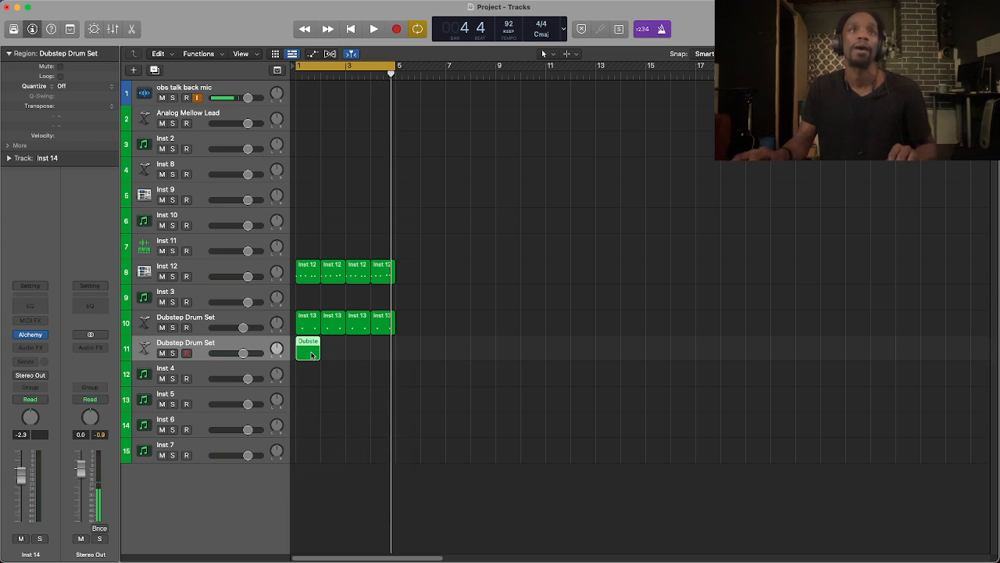
{"action": "double_click", "coordinate": [311, 353]}
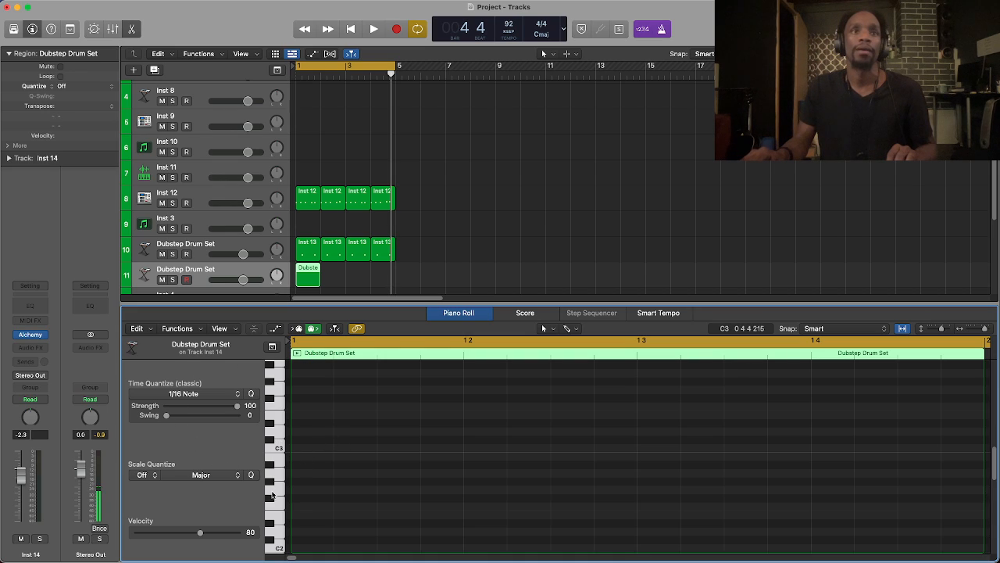
Step: Audition the duplicated track's drum sounds on the Piano Roll keys from just below C3 down to around A1
{"action": "left_click", "coordinate": [278, 467]}
{"action": "scroll", "coordinate": [274, 477], "scroll_direction": "down", "scroll_amount": 3}
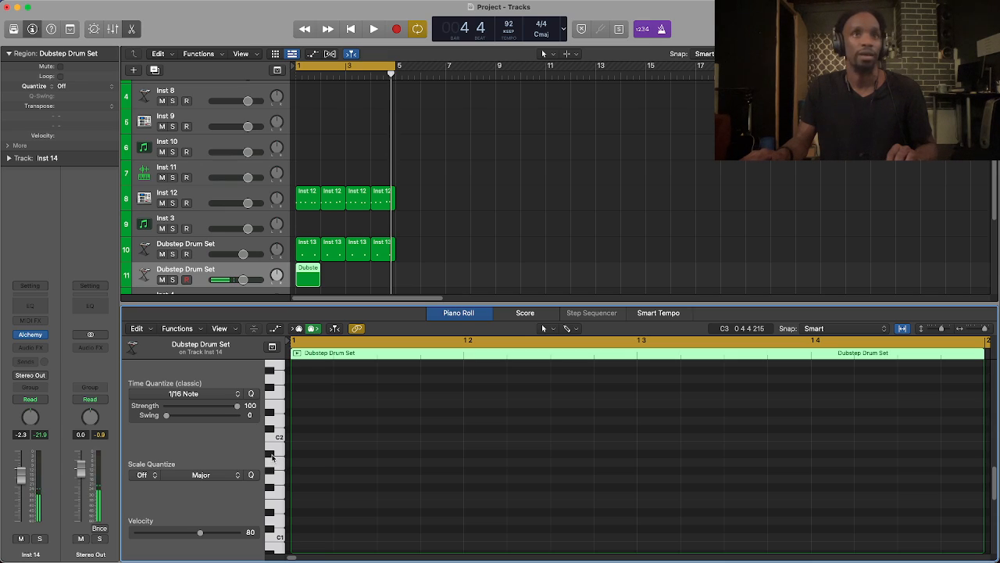
{"action": "left_click", "coordinate": [280, 469]}
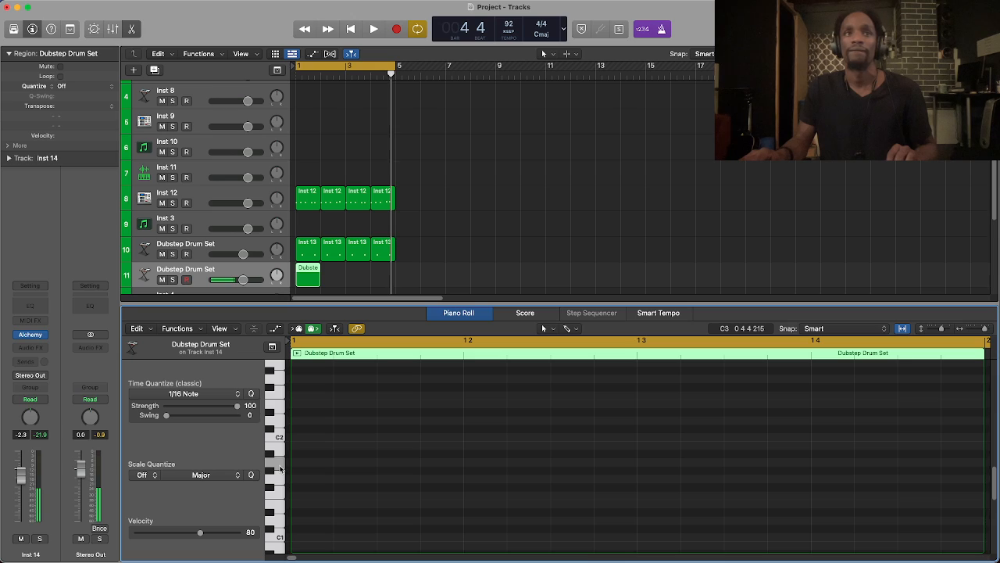
{"action": "left_click", "coordinate": [280, 468]}
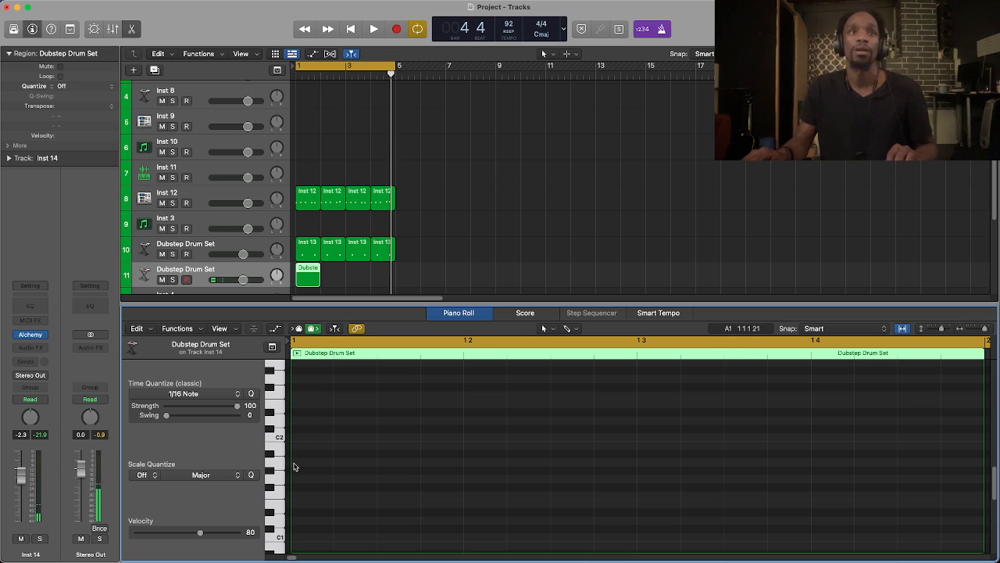
Step: Add a note at beat 1 of the new Dubstep Drum Set region and set its pitch to A1
{"action": "right_click", "coordinate": [293, 461]}
{"action": "left_click", "coordinate": [325, 420]}
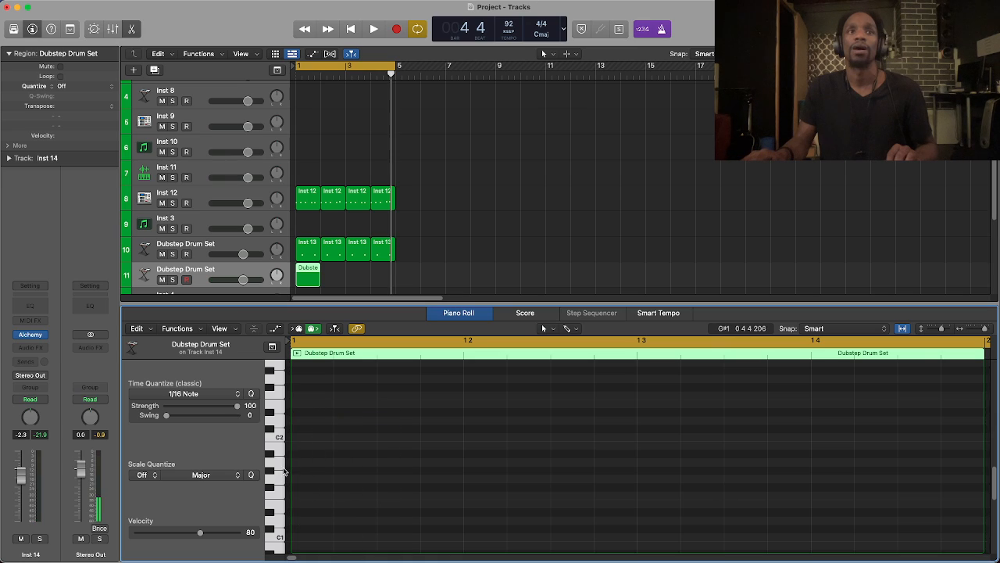
{"action": "right_click", "coordinate": [290, 462]}
{"action": "left_click", "coordinate": [312, 420]}
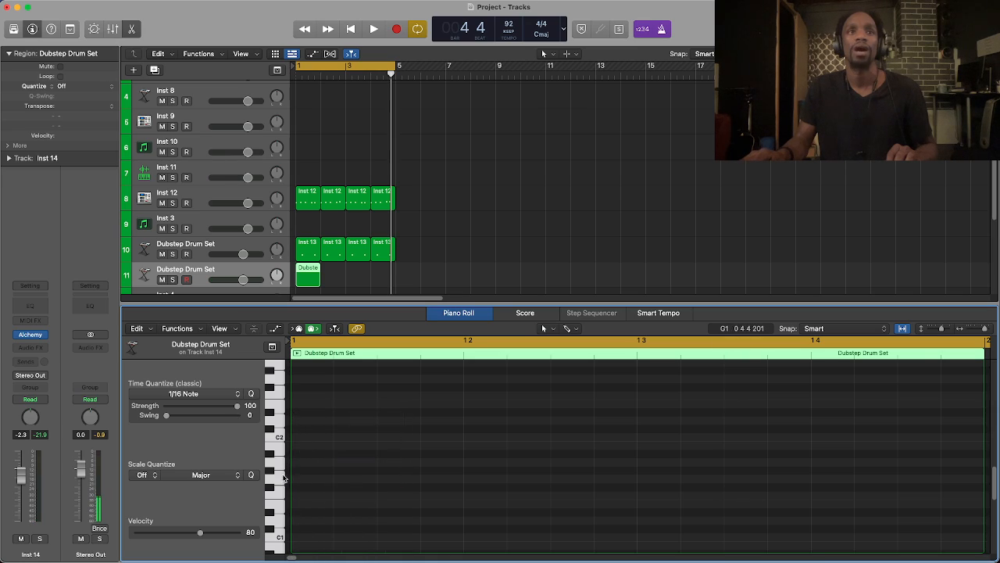
{"action": "right_click", "coordinate": [294, 480]}
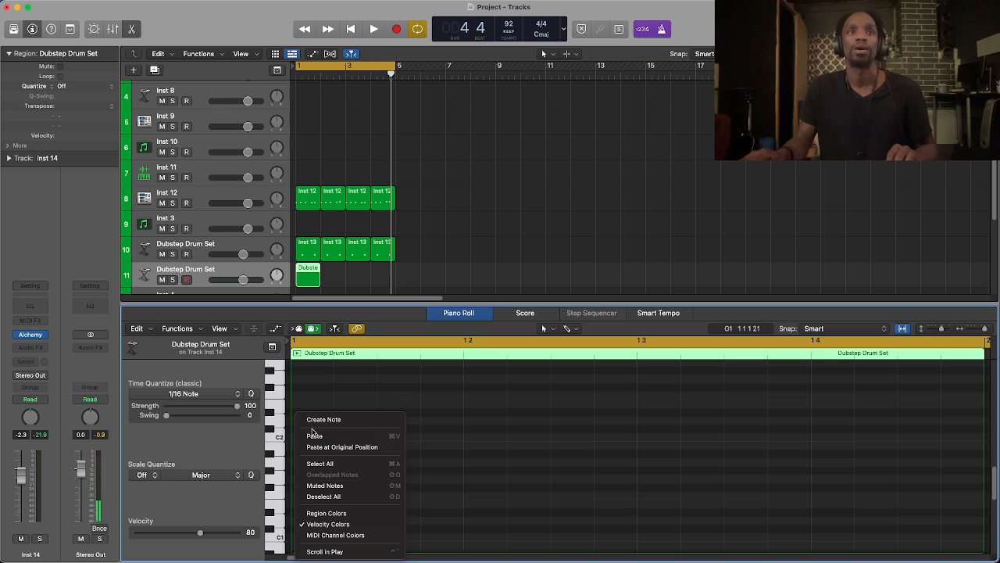
{"action": "left_click", "coordinate": [316, 426]}
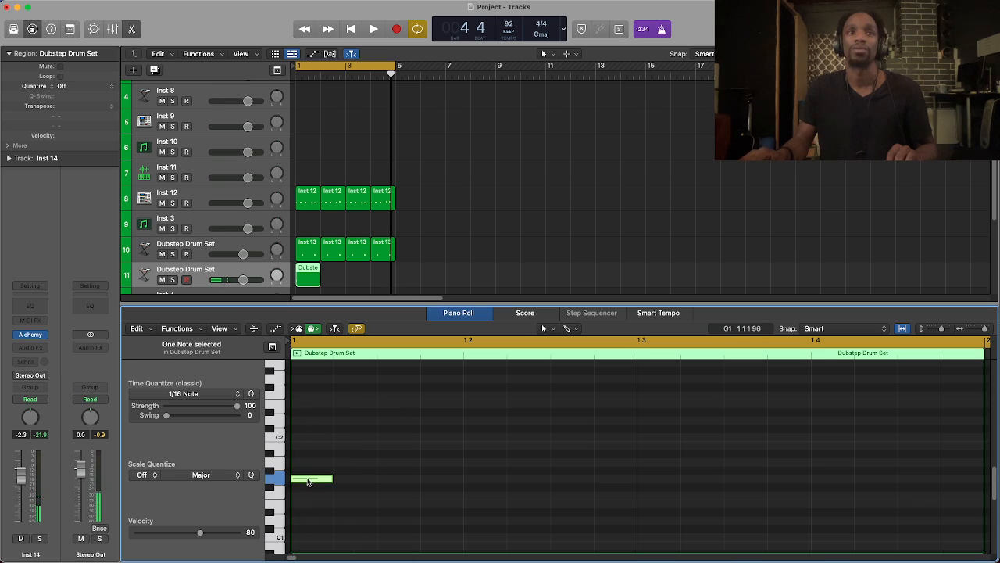
{"action": "left_click_drag", "start_coordinate": [309, 481], "coordinate": [310, 467]}
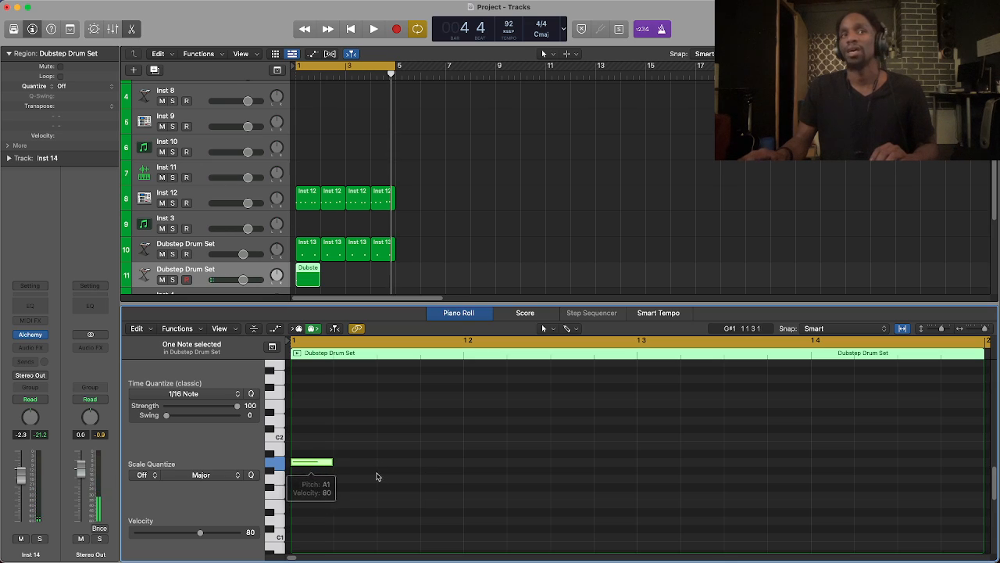
Step: Set the velocity of the A1 note at beat 1 to 77
{"action": "left_click_drag", "start_coordinate": [392, 484], "coordinate": [311, 461]}
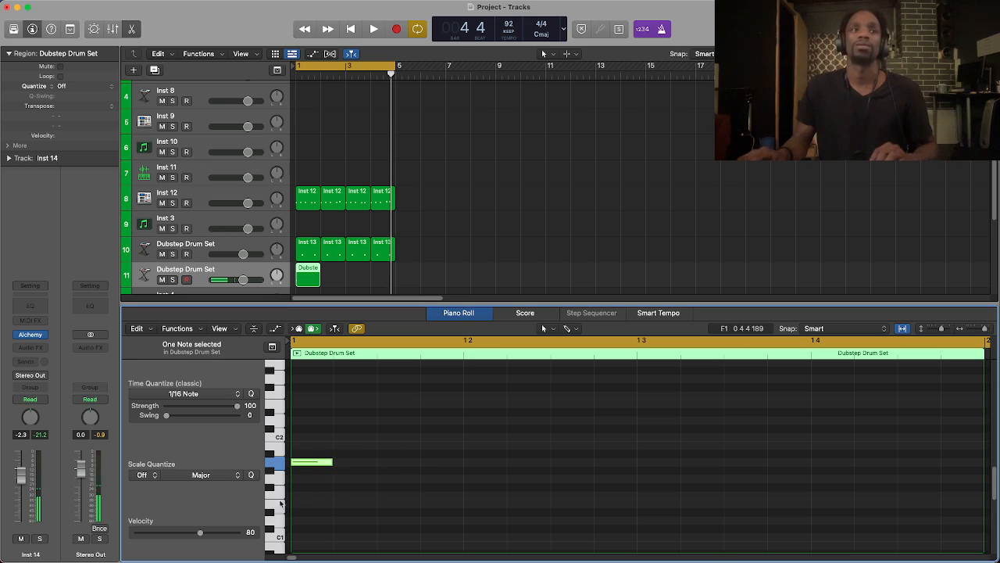
{"action": "left_click_drag", "start_coordinate": [166, 535], "coordinate": [198, 535]}
{"action": "left_click", "coordinate": [377, 511]}
{"action": "left_click_drag", "start_coordinate": [539, 521], "coordinate": [289, 410]}
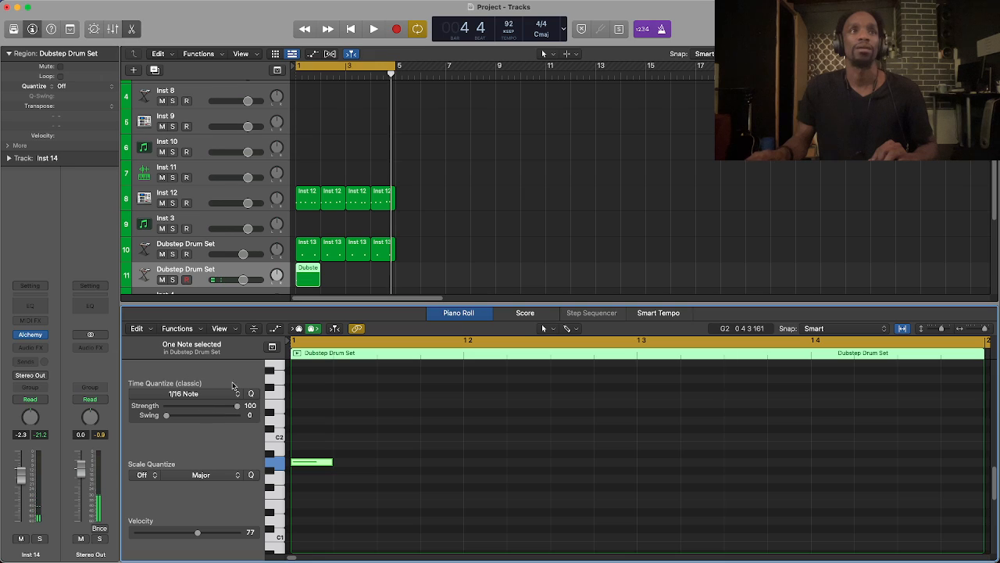
{"action": "left_click", "coordinate": [201, 475]}
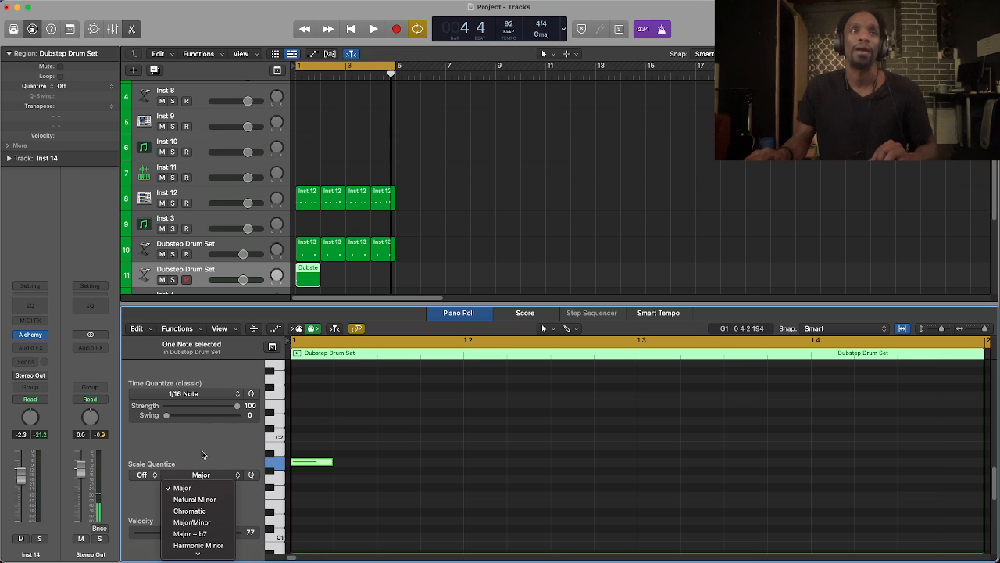
{"action": "left_click", "coordinate": [203, 452]}
{"action": "left_click", "coordinate": [369, 476]}
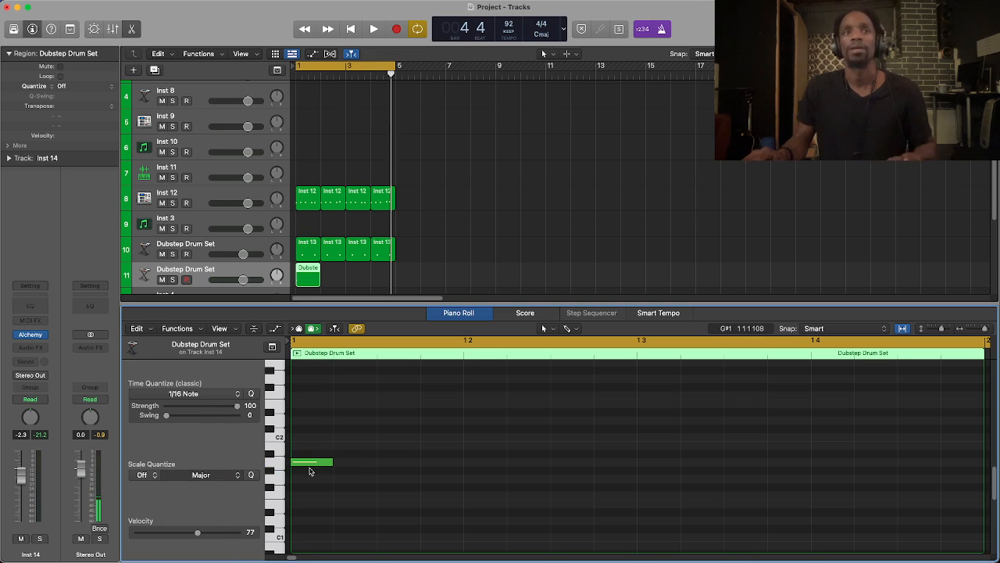
Step: Copy the A1 note from beat 1 to beat 3 of the new drum region while the loop plays
{"action": "key", "text": "space"}
{"action": "left_click_drag", "start_coordinate": [307, 464], "coordinate": [655, 468]}
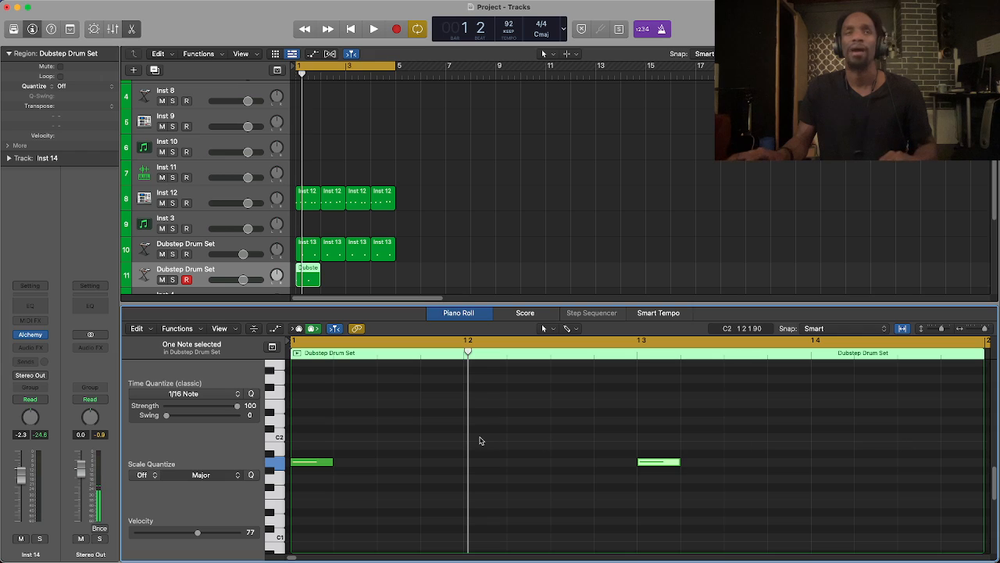
Step: Play the start of the loop to hear the new drum notes against the other parts, and stop playback
{"action": "key", "text": "super+space"}
{"action": "left_click", "coordinate": [798, 182]}
{"action": "key", "text": "space"}
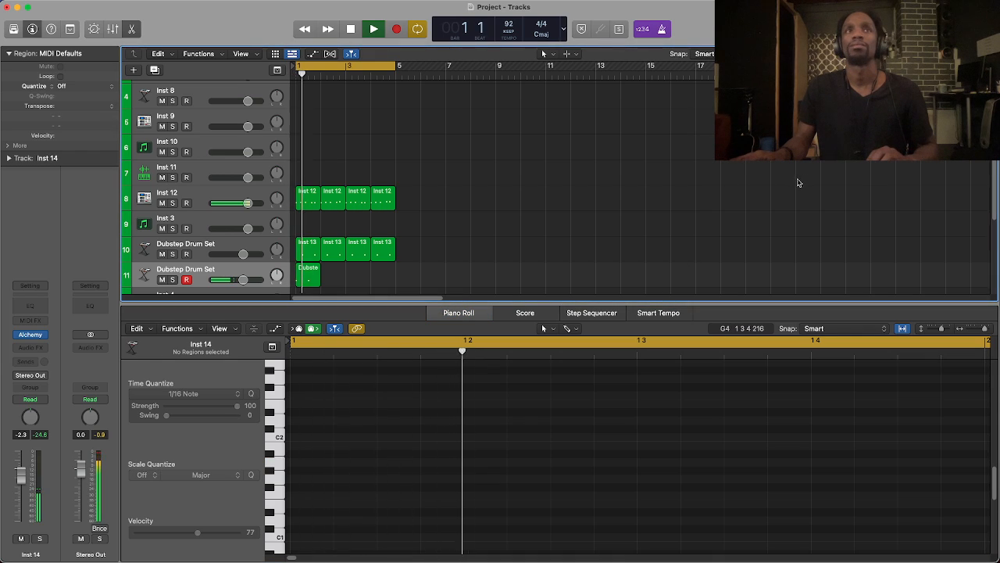
{"action": "key", "text": "space"}
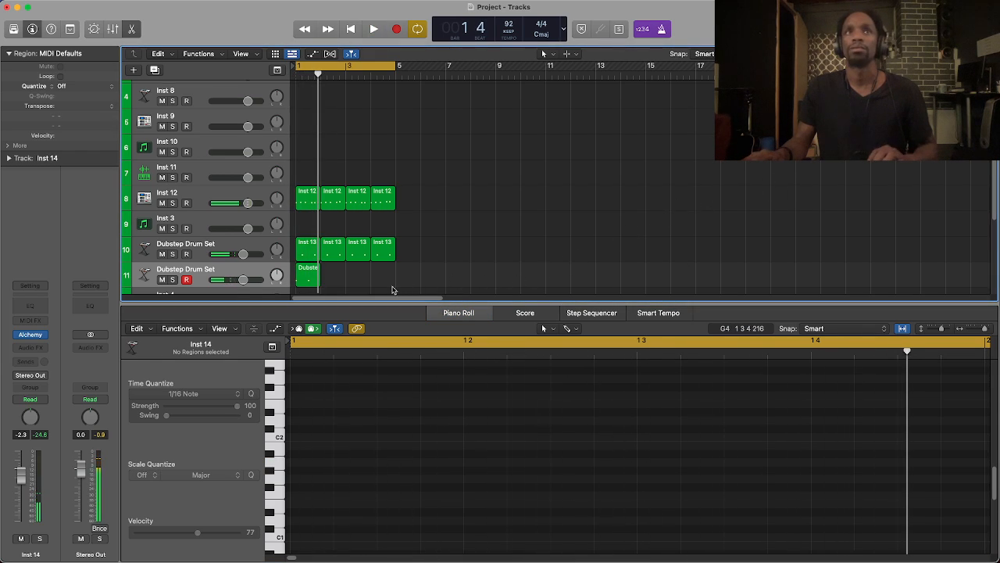
Step: Copy the bar 1 region on the second Dubstep Drum Set track to bar 2 and close the Piano Roll editor
{"action": "left_click", "coordinate": [305, 277]}
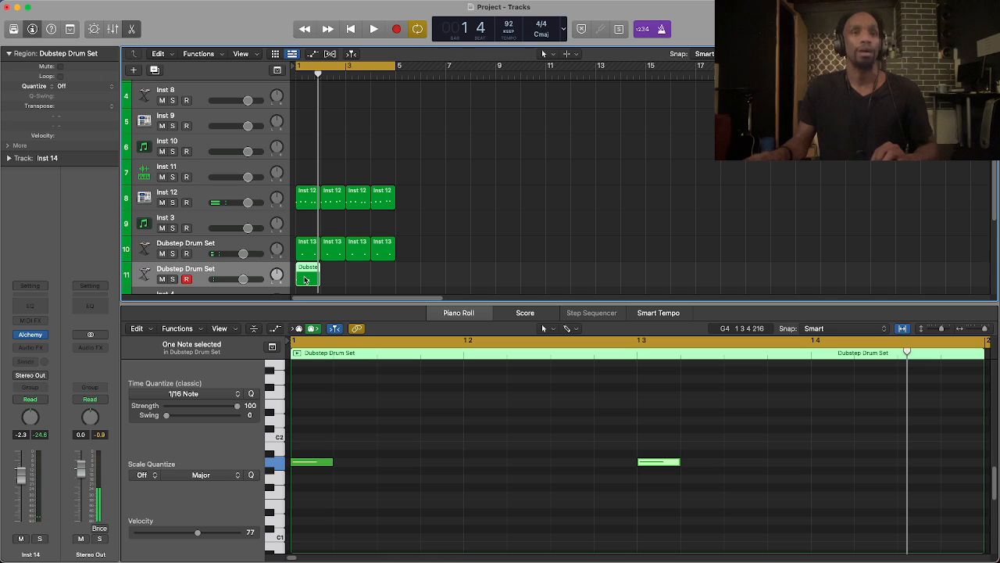
{"action": "left_click_drag", "start_coordinate": [305, 279], "coordinate": [329, 278]}
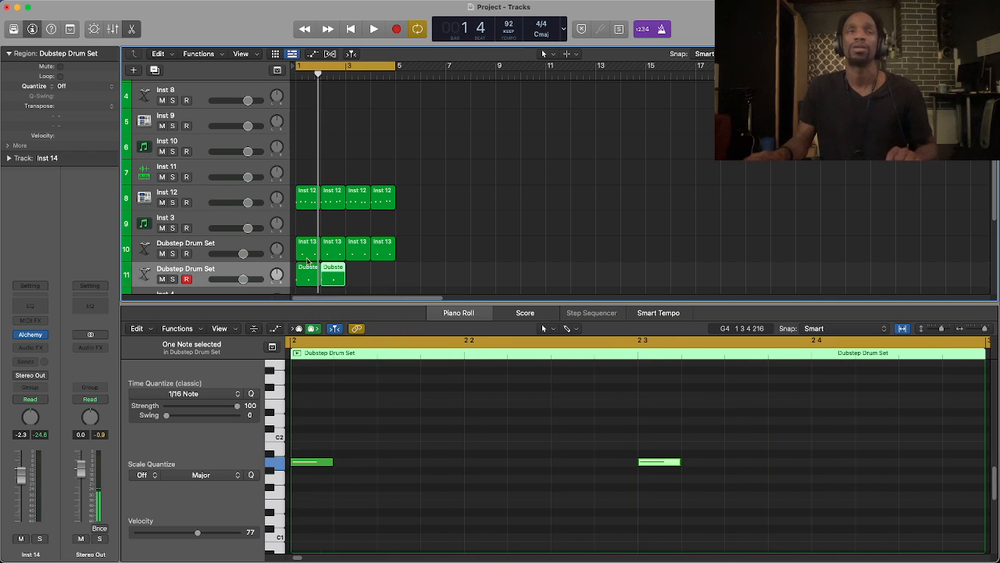
{"action": "left_click", "coordinate": [131, 30]}
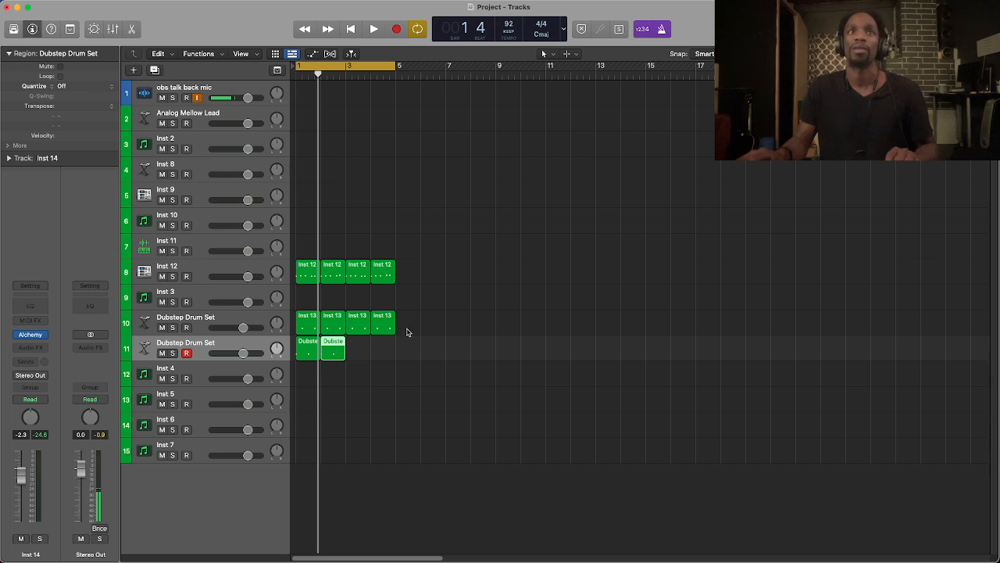
Step: Copy both regions on the second Dubstep Drum Set track together to bars 3 and 4, and clear the selection
{"action": "left_click", "coordinate": [427, 383]}
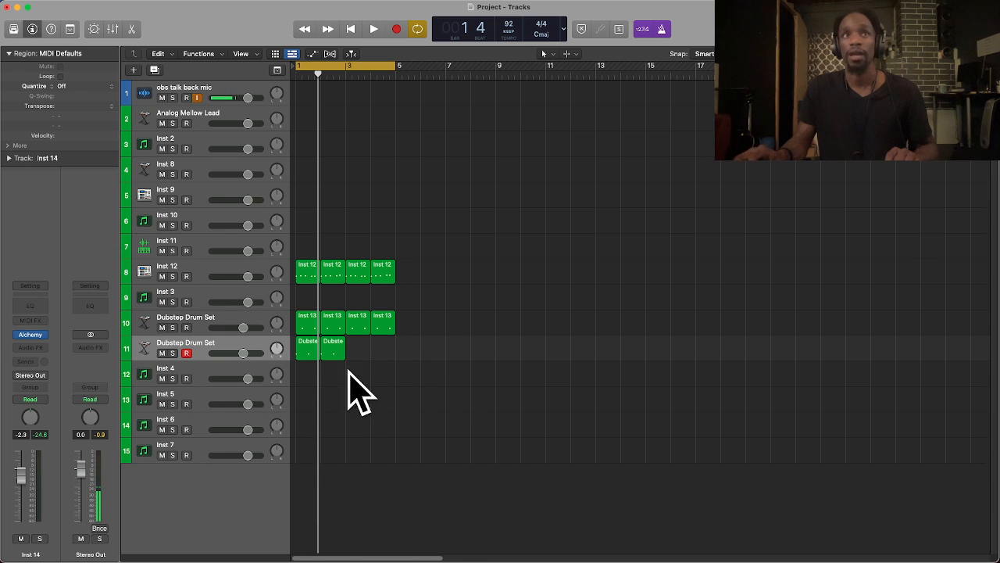
{"action": "left_click_drag", "start_coordinate": [383, 404], "coordinate": [297, 338]}
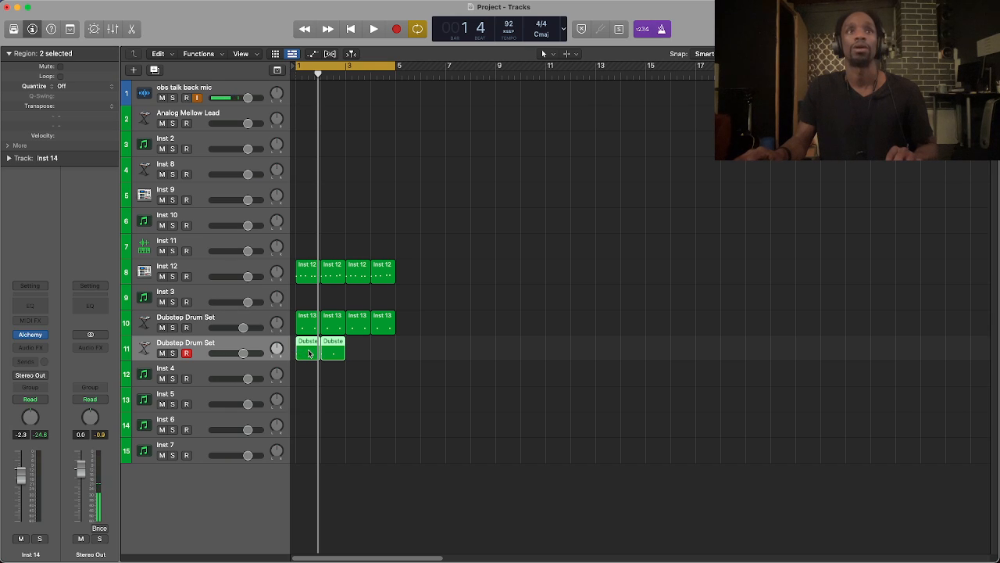
{"action": "left_click_drag", "start_coordinate": [309, 353], "coordinate": [358, 355]}
{"action": "left_click", "coordinate": [467, 353]}
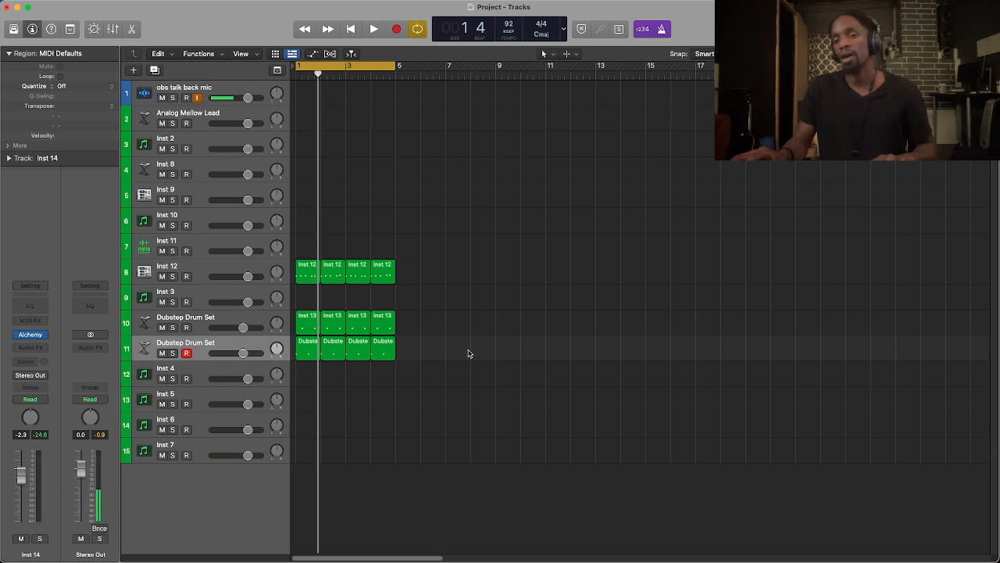
Step: Play the complete four-bar loop with the bass and both drum tracks, stop playback and switch to another application
{"action": "key", "text": "space"}
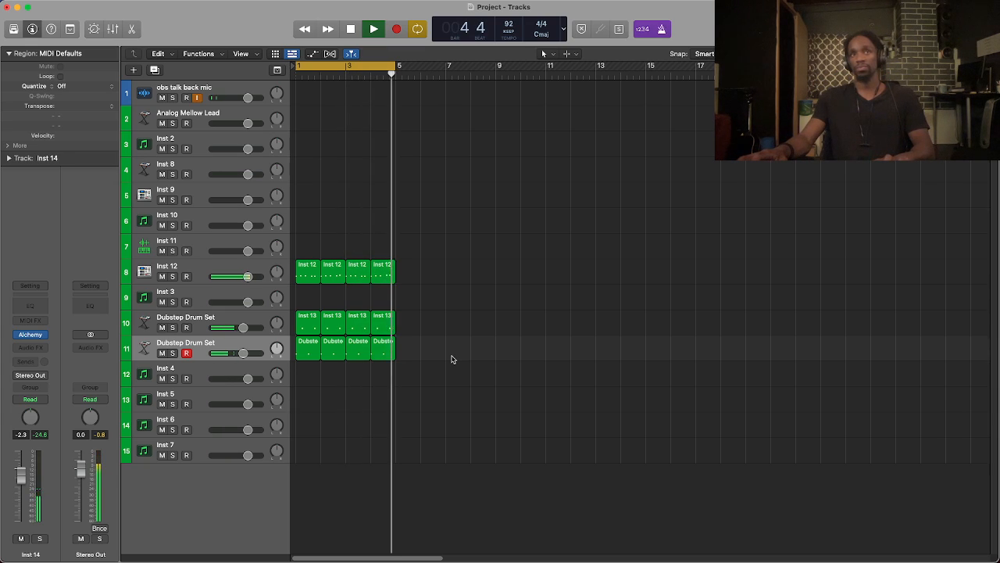
{"action": "key", "text": "space"}
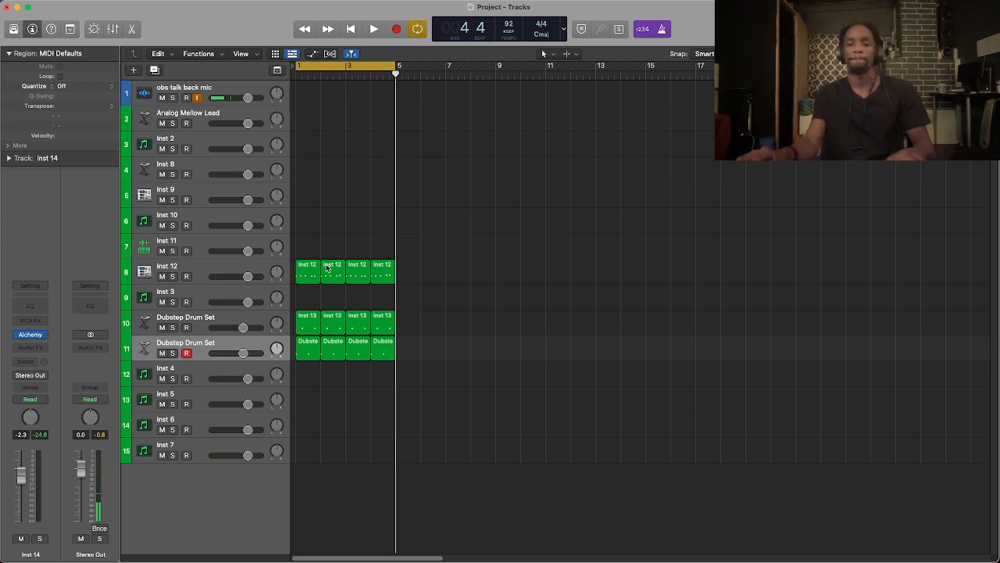
{"action": "key", "text": "super+Tab"}
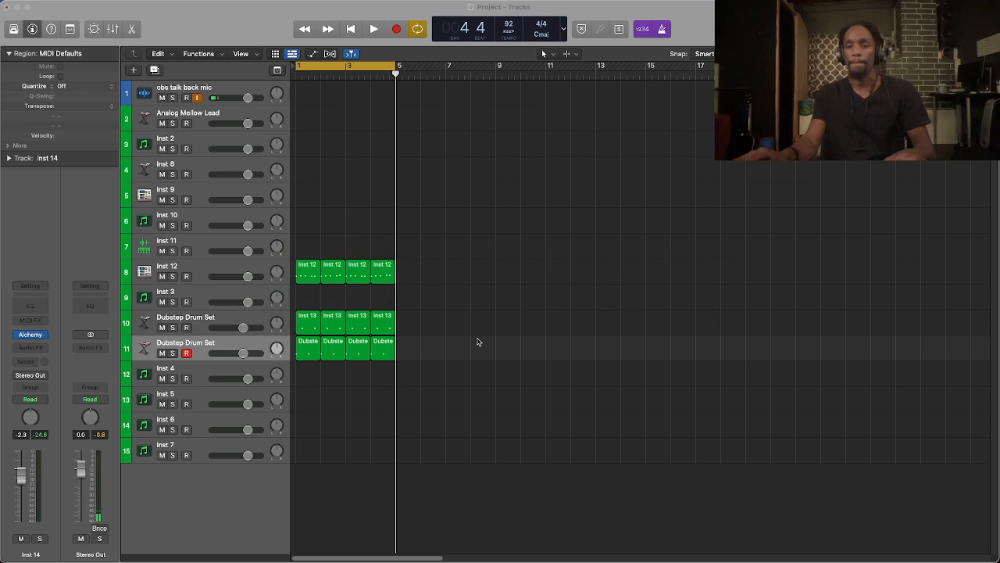